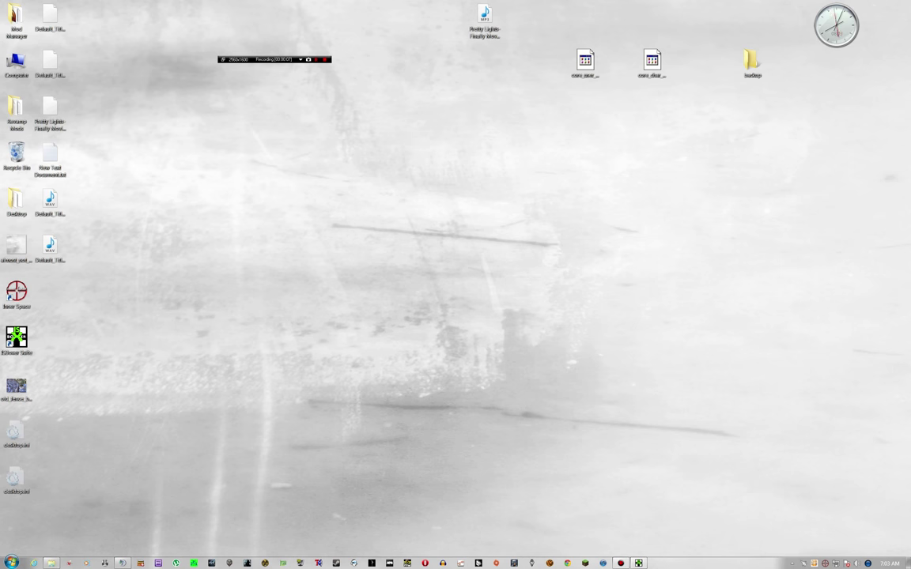
Step: Browse from Computer through Local Disk (C:), Users and the user profile into AppData
double_click(16, 61)
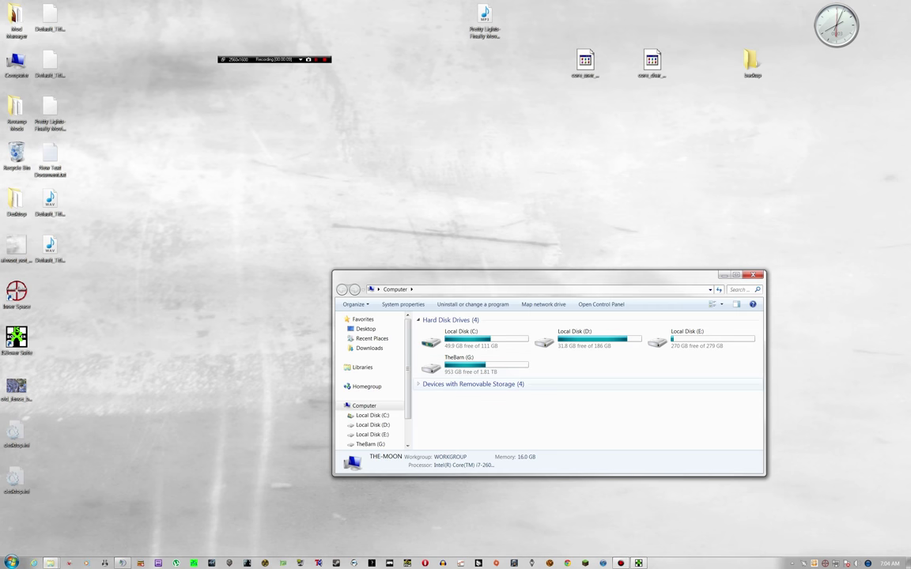
double_click(460, 336)
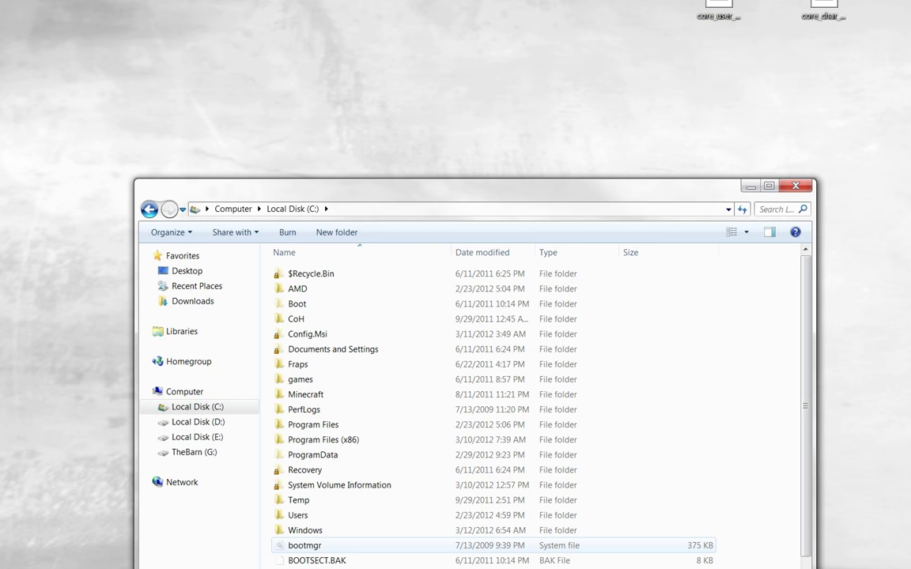
double_click(298, 514)
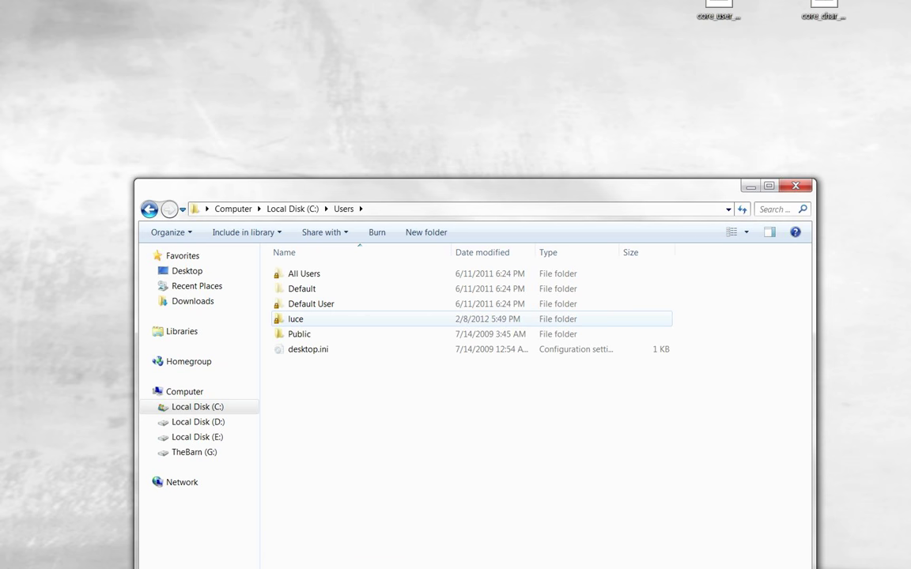
double_click(294, 318)
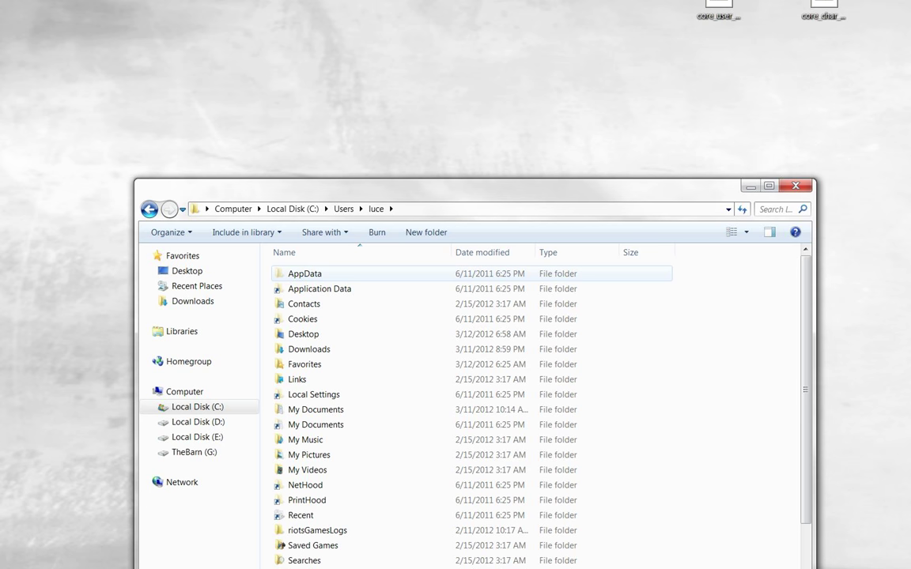
double_click(305, 274)
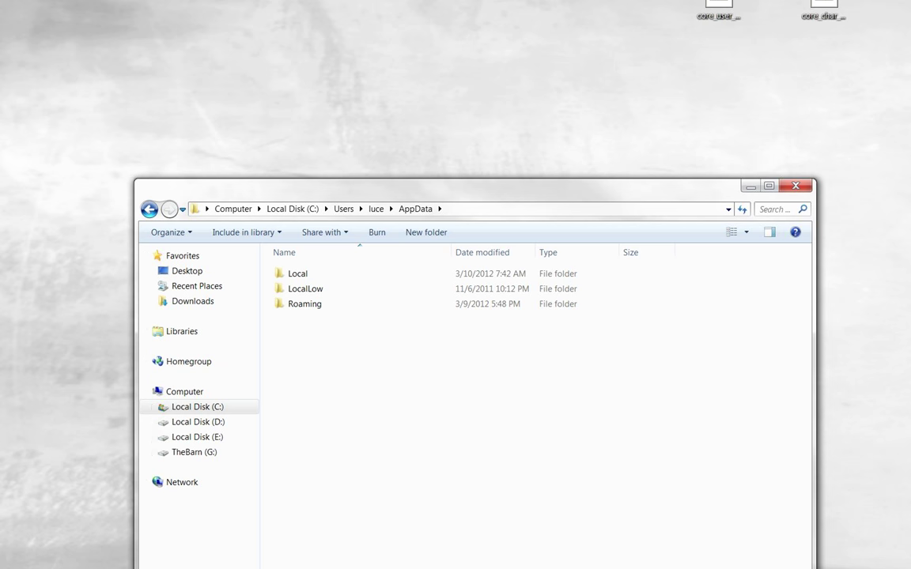
left_click(169, 232)
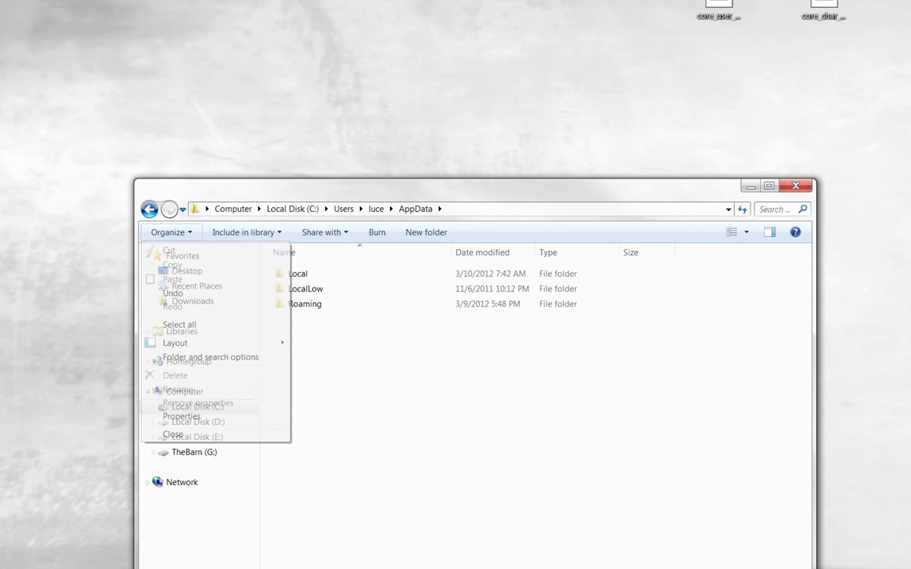
left_click(190, 356)
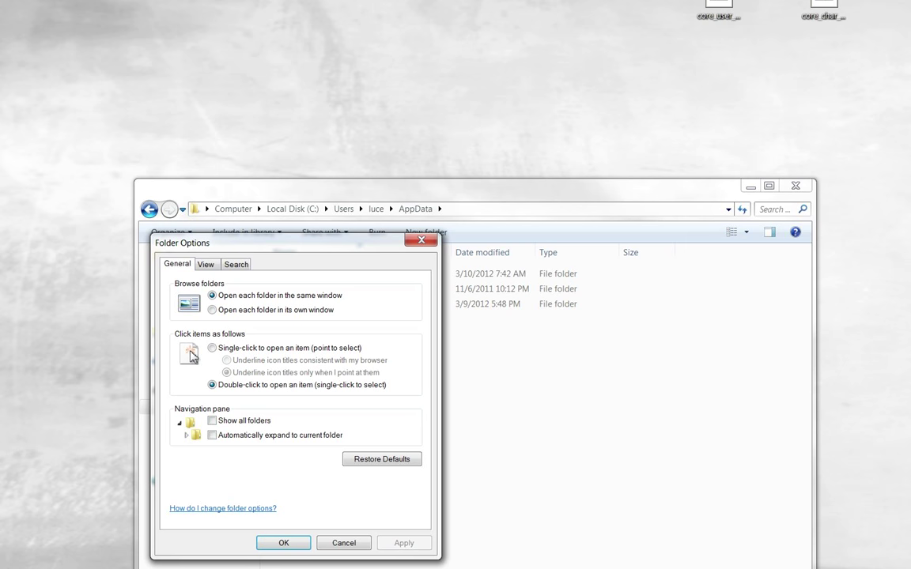
left_click(206, 264)
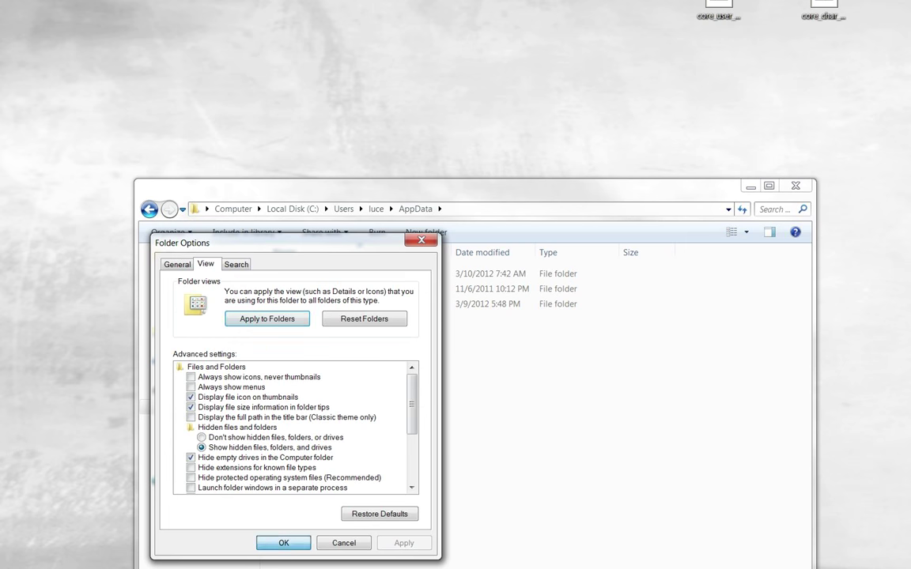
left_click(283, 543)
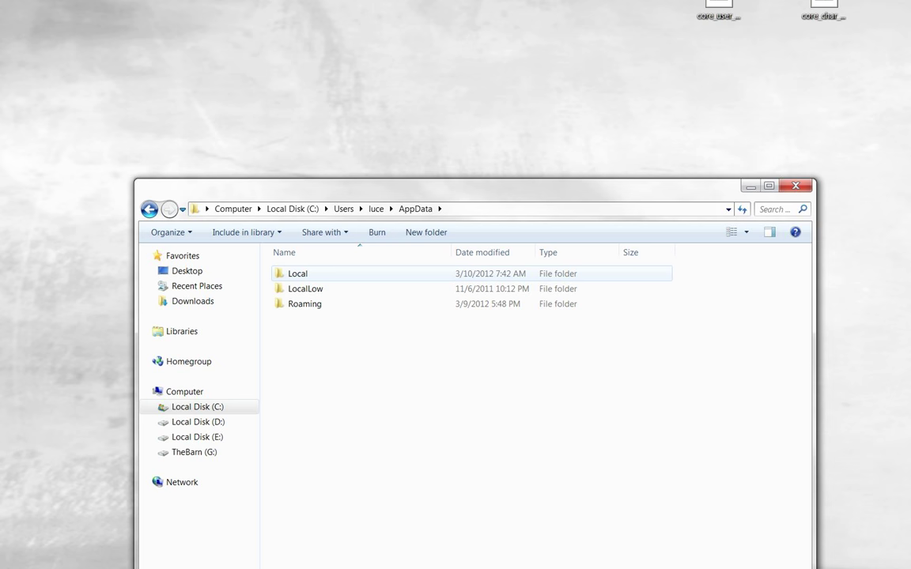
Step: Go through Local > CCP > EVE > c_games_ccp_eve_tranquility into its settings folder
double_click(297, 274)
double_click(295, 454)
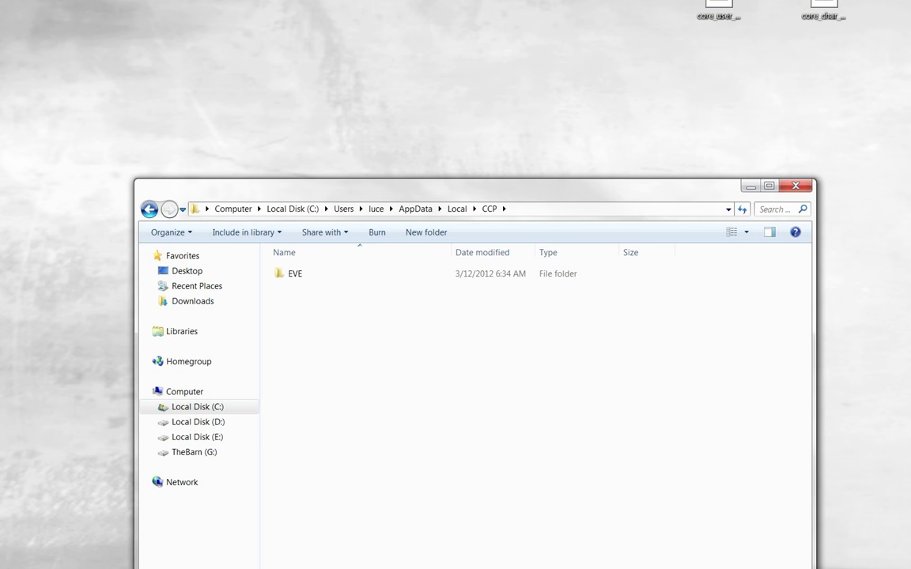
double_click(291, 273)
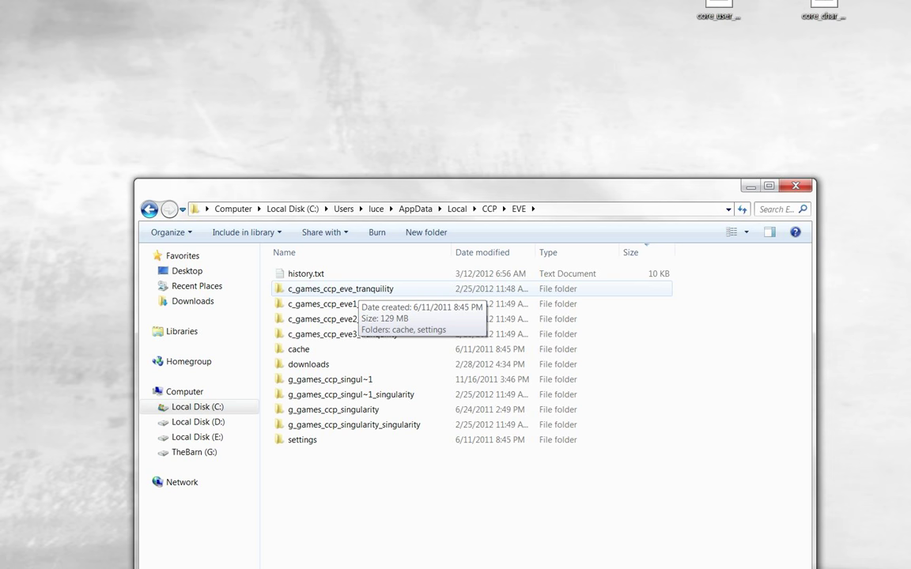
double_click(340, 289)
double_click(302, 289)
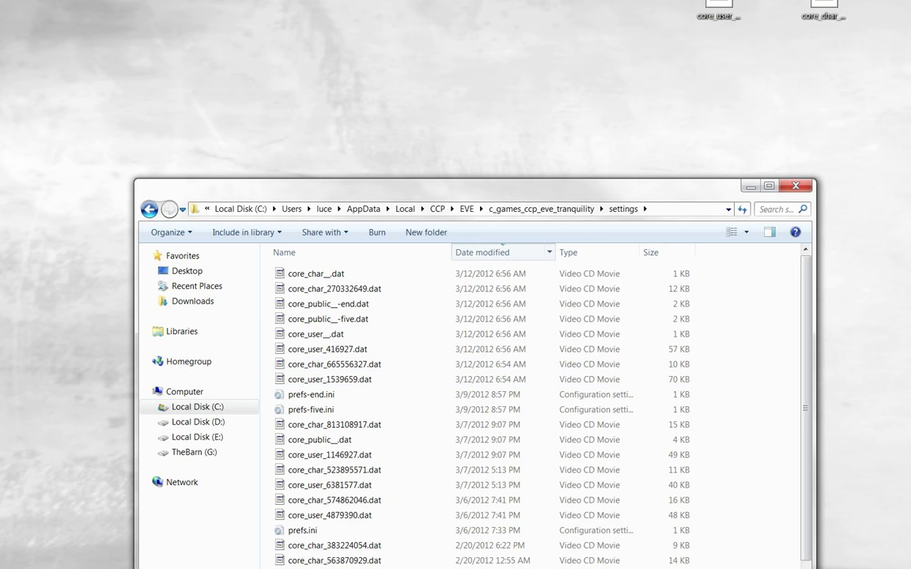
Step: Sort by date modified and select core_char_270332649.dat plus core_user_416927.dat
left_click(483, 252)
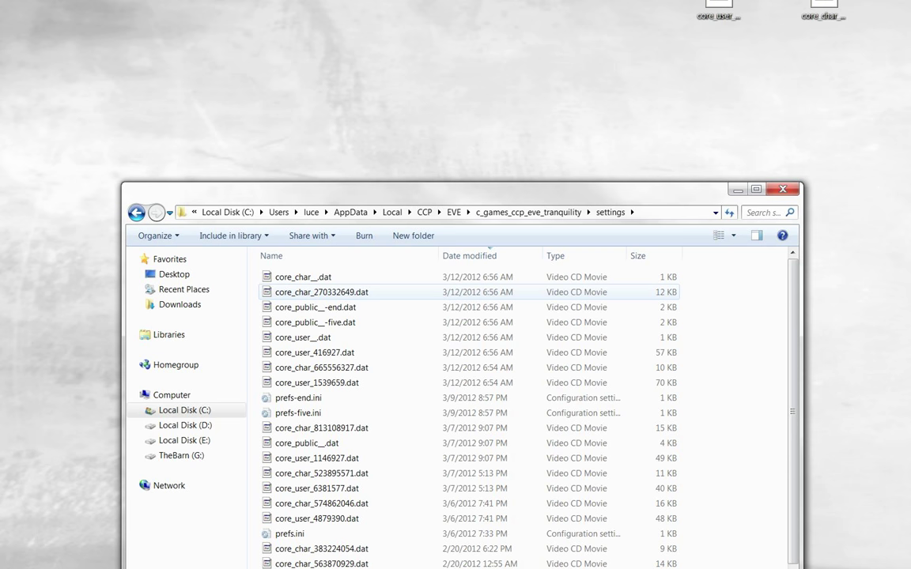
left_click(321, 292)
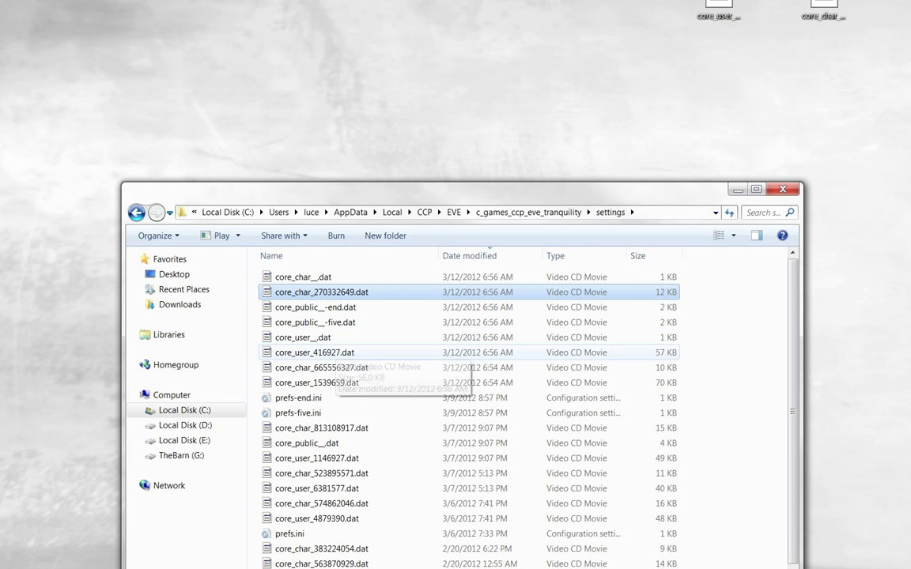
left_click(314, 352, "ctrl")
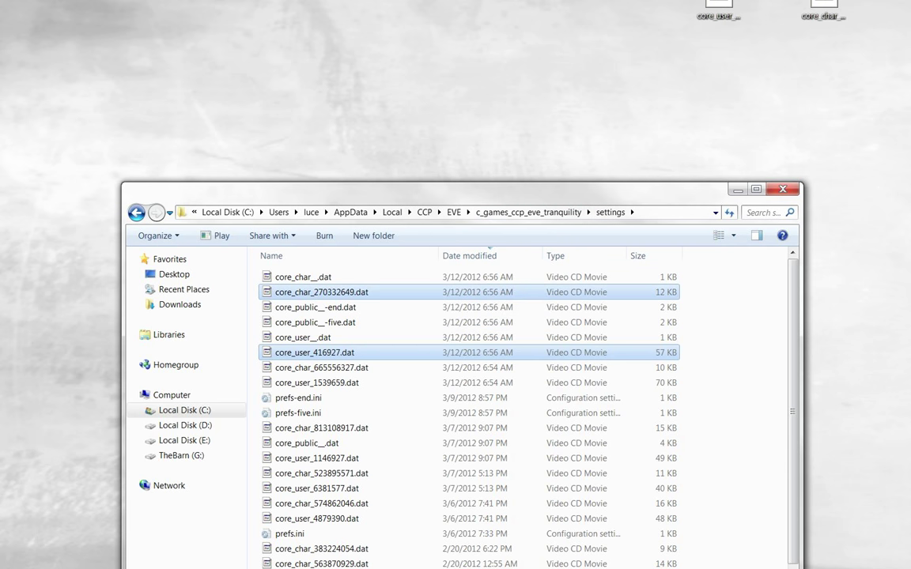
Step: Copy both selected settings files to the desktop, replacing the same-named files there
left_click_drag(324, 292, 714, 133)
left_click(751, 138)
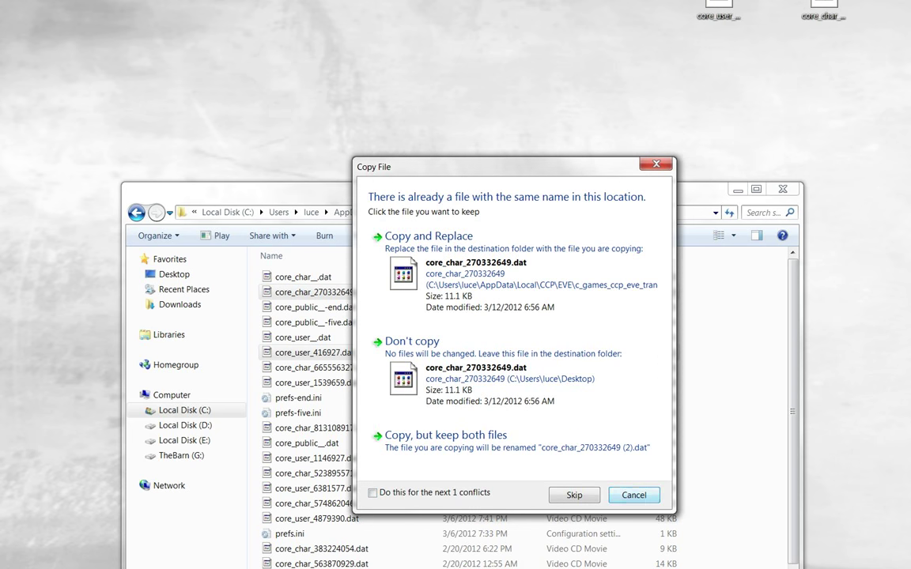
left_click(585, 443)
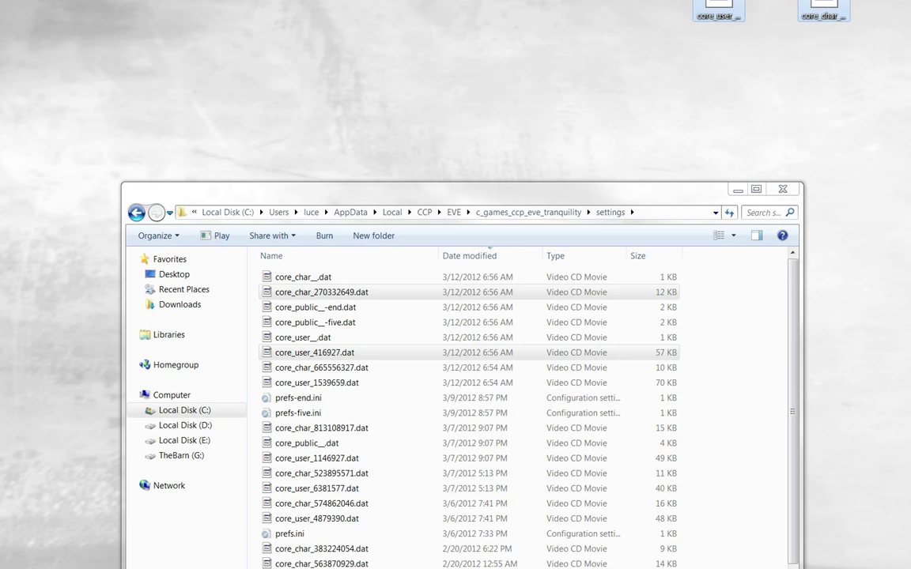
left_click(883, 203)
Step: Arrange the two desktop copies and compare their names with the folder's core files
left_click_drag(823, 12, 561, 75)
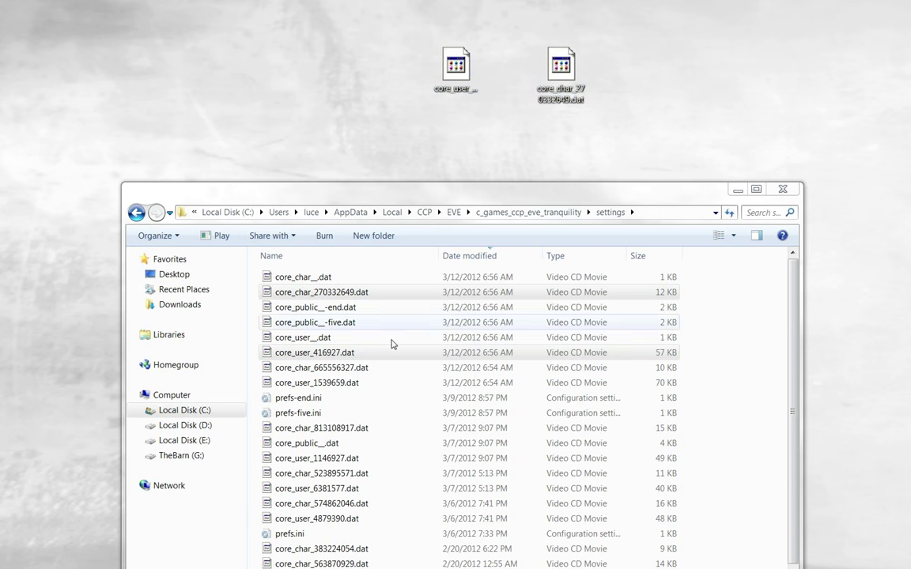
left_click(332, 373)
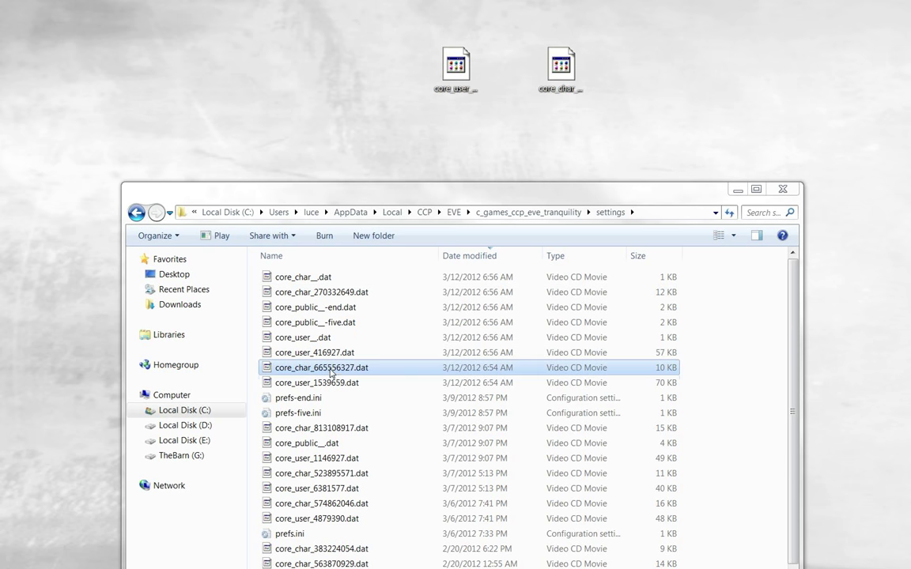
left_click(334, 382, "ctrl")
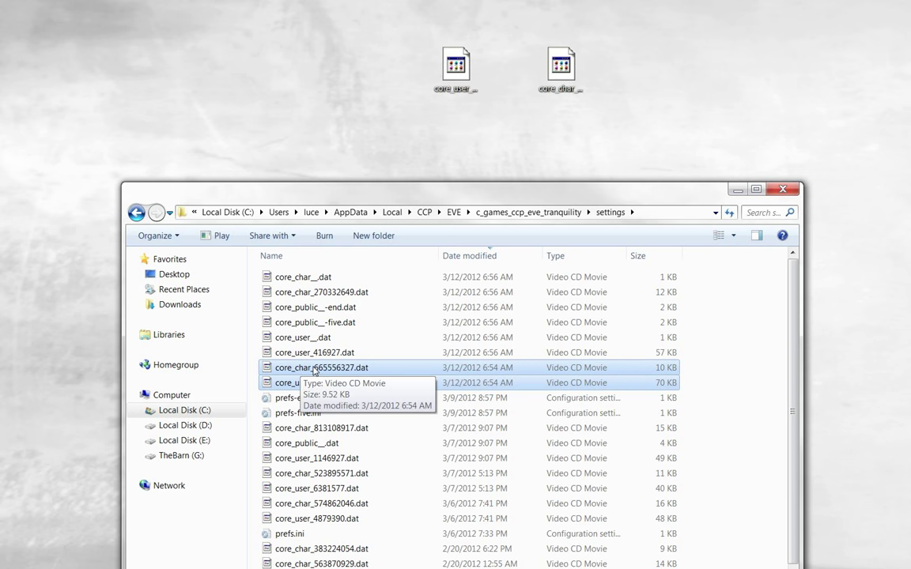
left_click(456, 70)
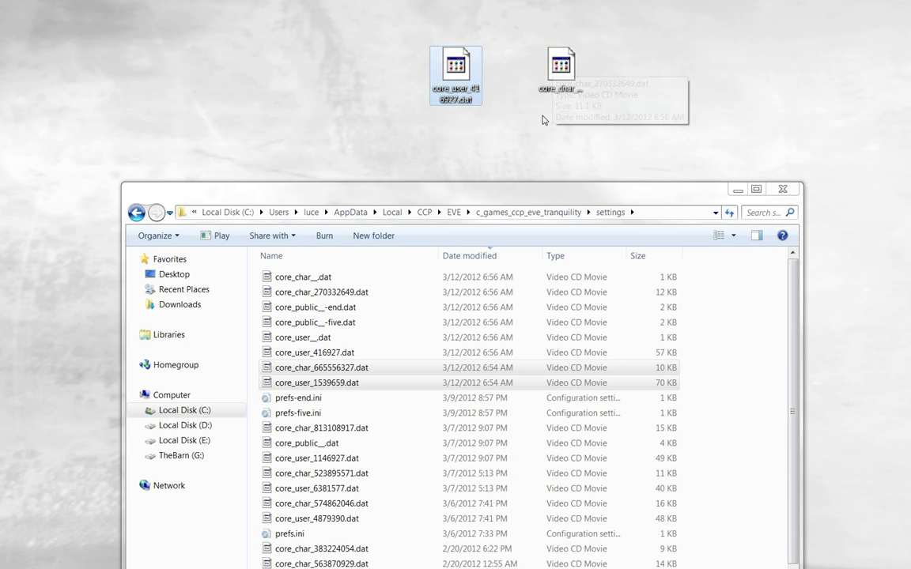
left_click(558, 75)
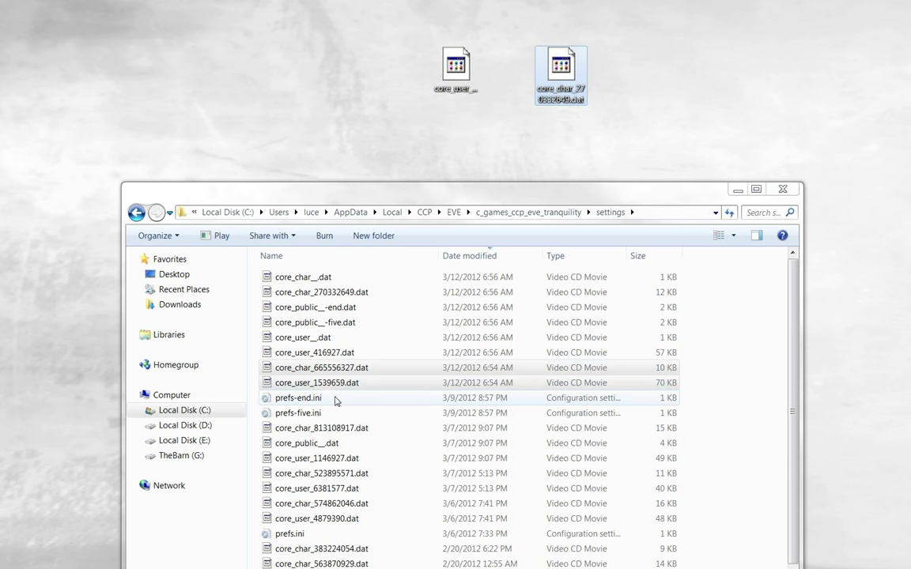
Step: Rename the desktop core_char file to core_char_665556327.dat using the folder file's name
left_click(335, 371)
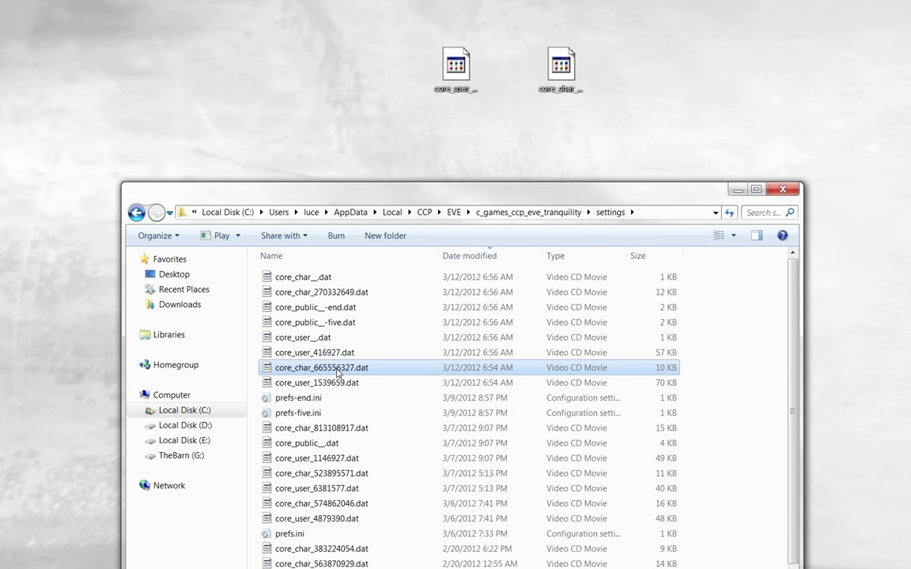
left_click(337, 372)
right_click(338, 370)
left_click(363, 408)
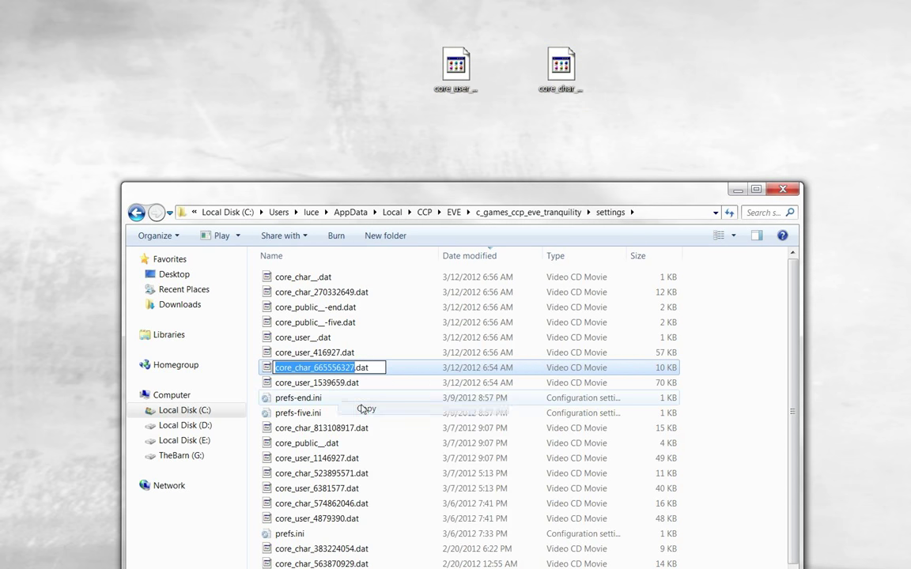
left_click(560, 75)
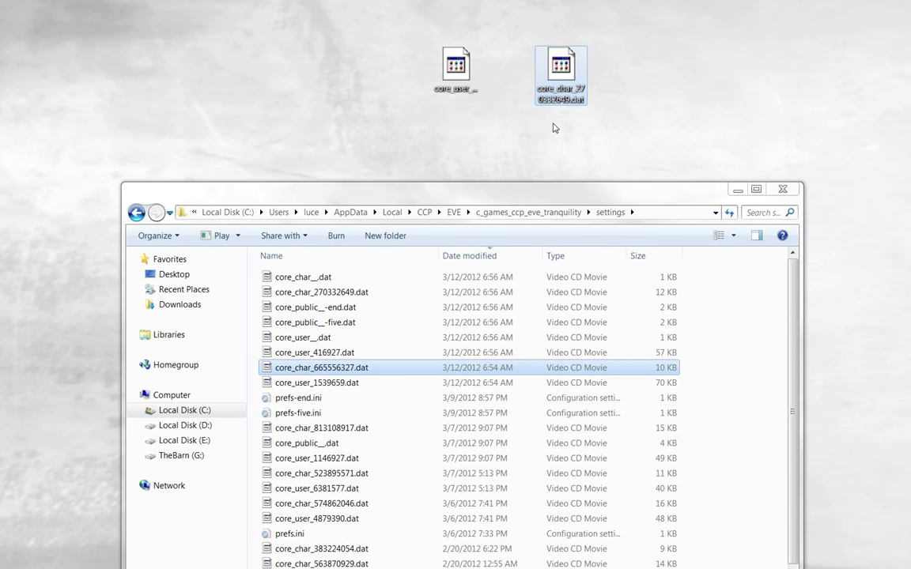
left_click(553, 94)
right_click(544, 91)
left_click(582, 148)
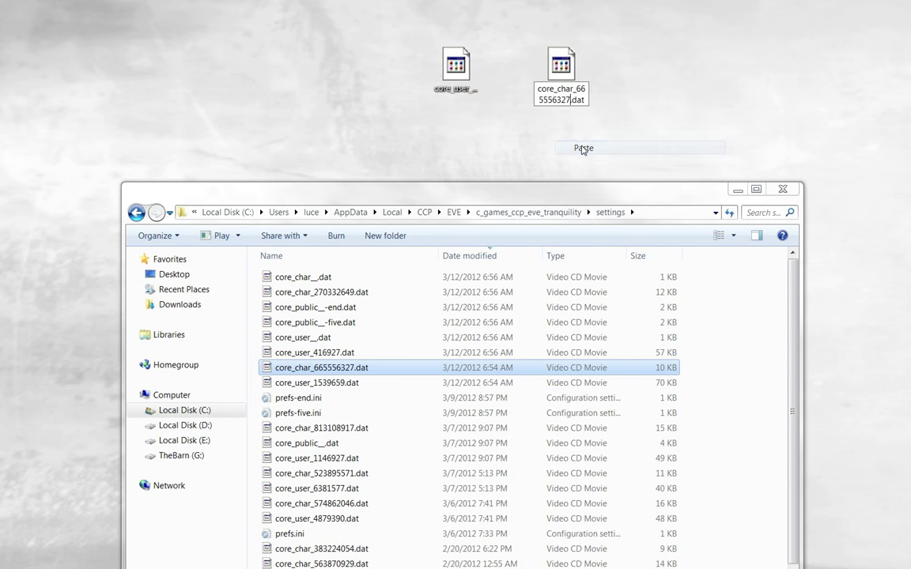
key("Return")
Step: Rename the desktop core_user file to core_user_1539659.dat using the folder file's name
left_click(330, 387)
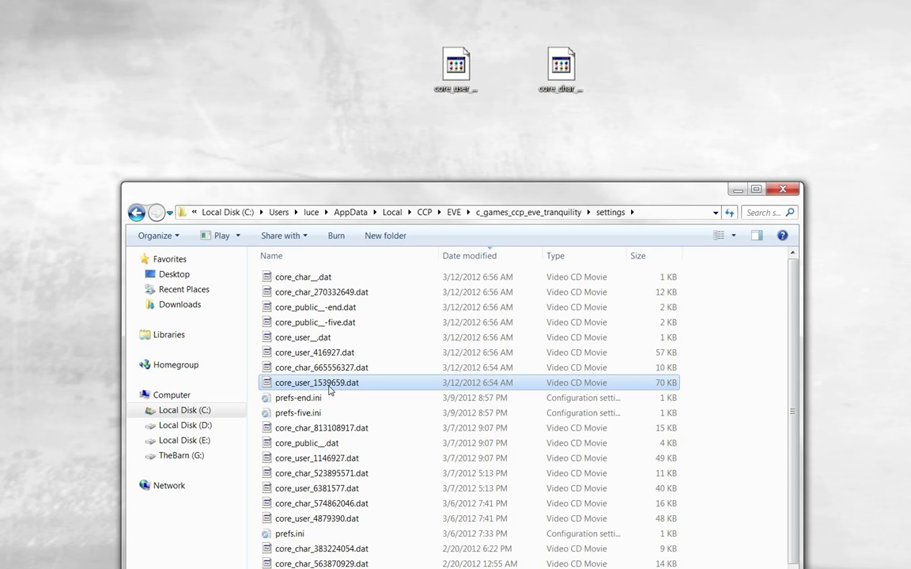
left_click(332, 387)
right_click(330, 386)
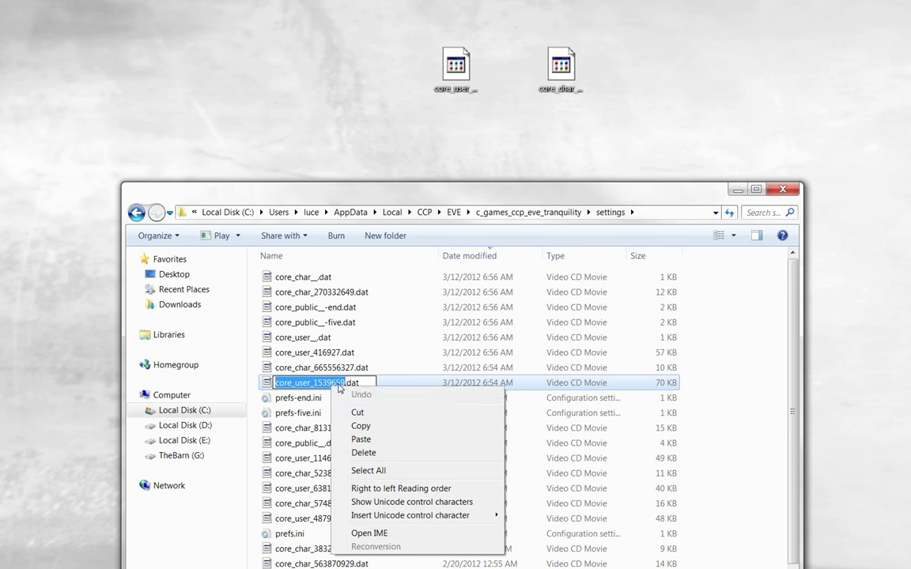
left_click(361, 426)
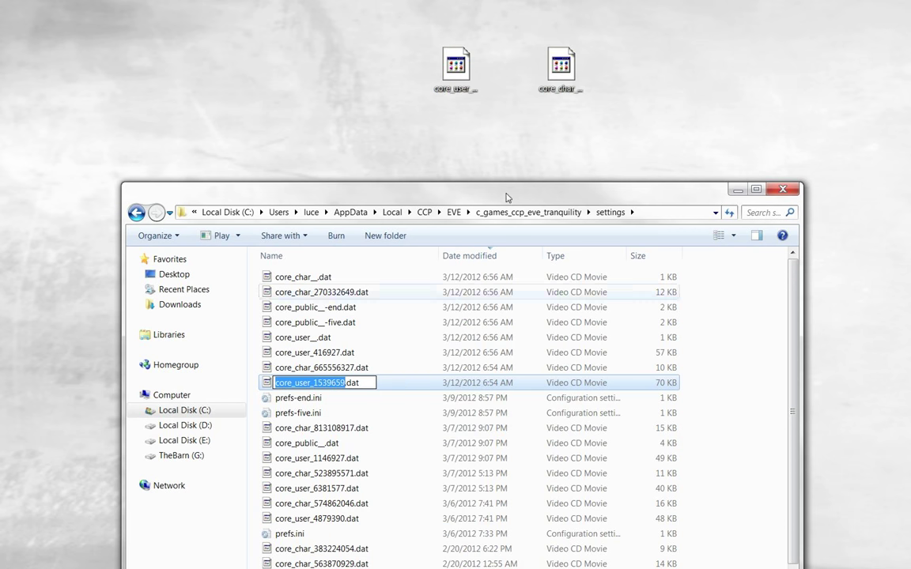
left_click(457, 79)
left_click(456, 89)
right_click(456, 92)
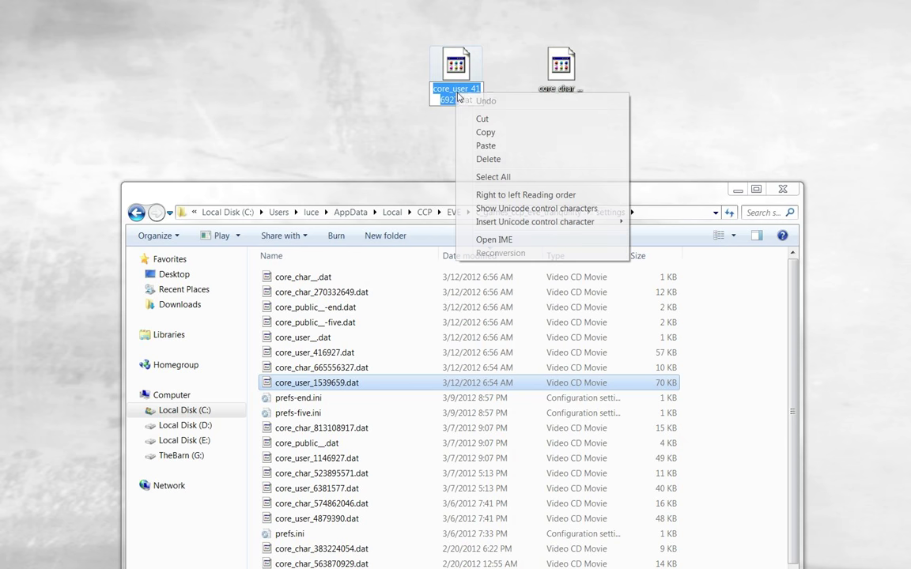
left_click(486, 145)
key("Return")
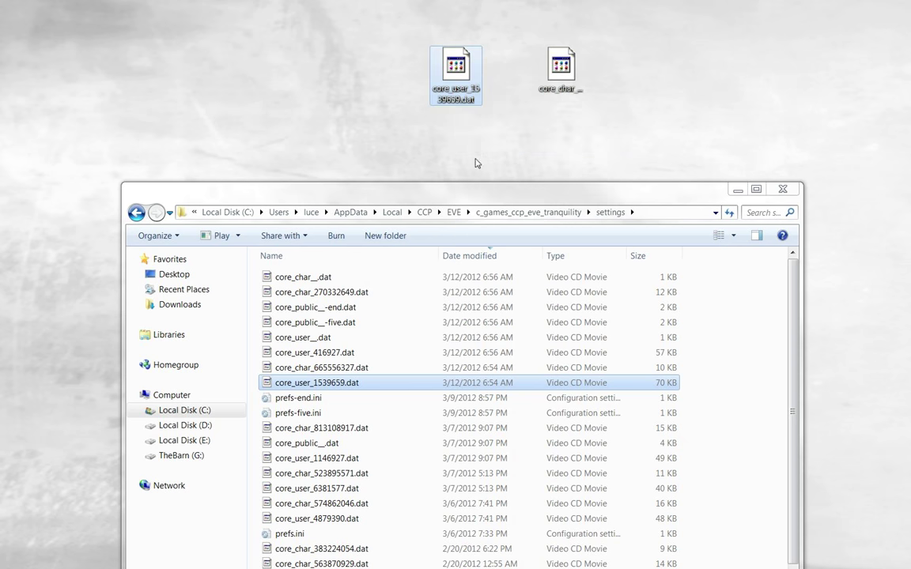
Step: Copy both renamed desktop files into the tranquility settings folder, replacing both existing files
left_click_drag(357, 29, 552, 109)
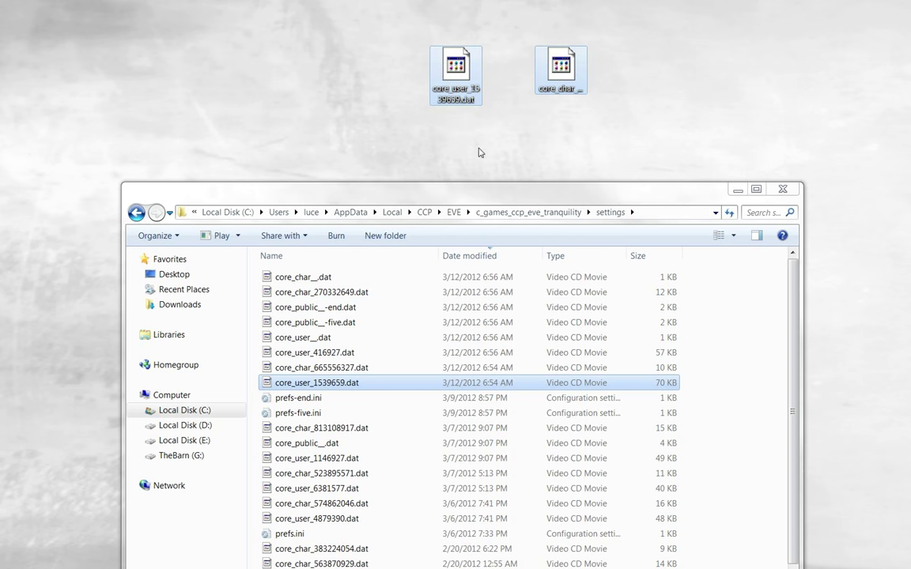
mouse_move(561, 70)
left_click_drag(560, 68, 424, 440)
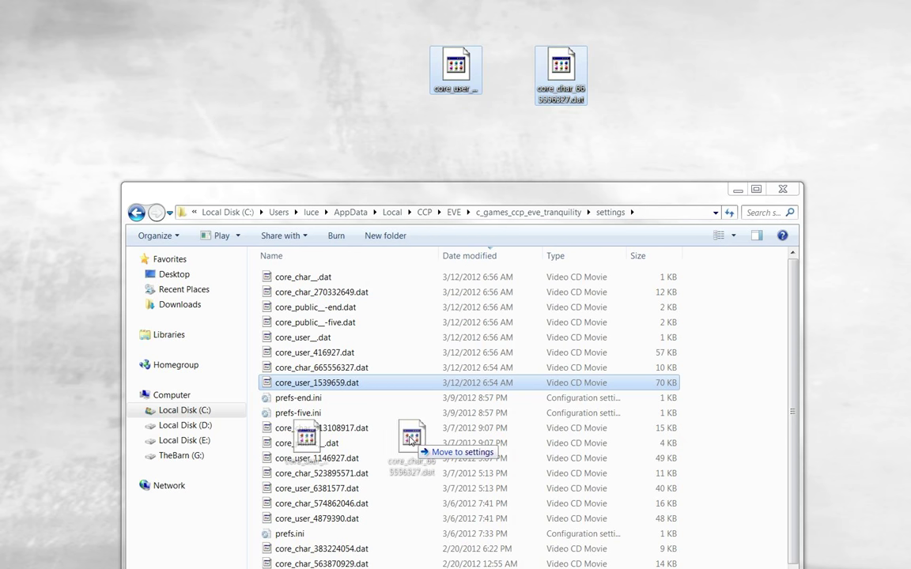
left_click(415, 443)
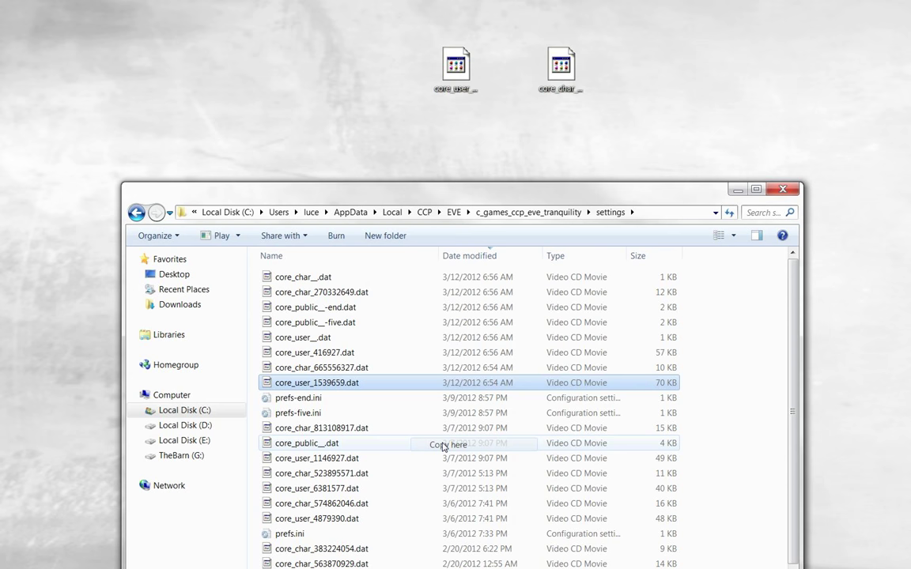
left_click(475, 269)
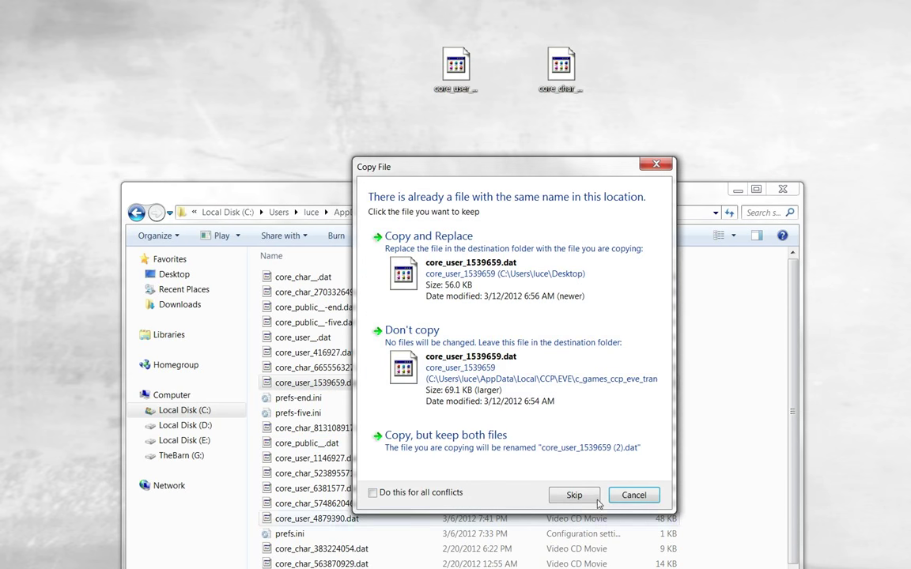
left_click(474, 265)
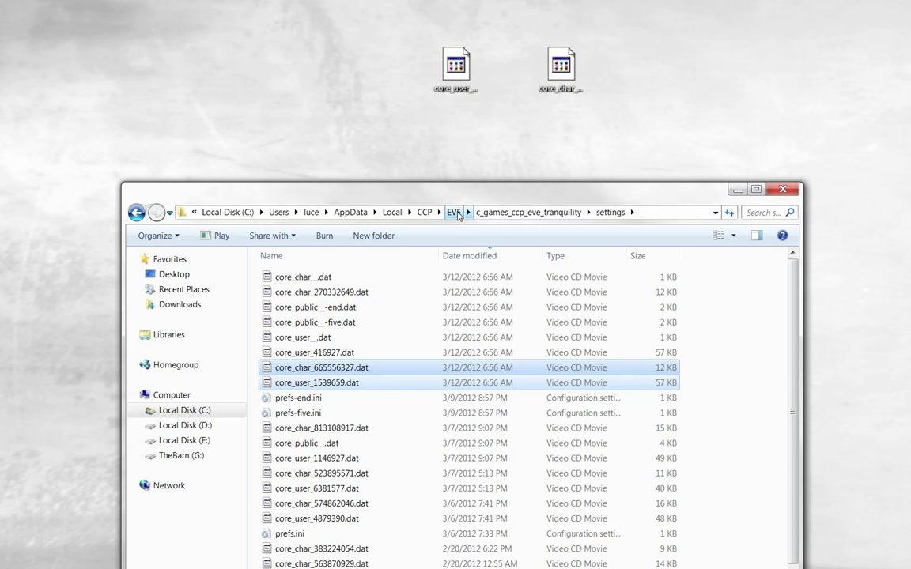
Step: Open the c_games_ccp_eve1_tranquility settings folder, sorted by date modified
left_click(455, 212)
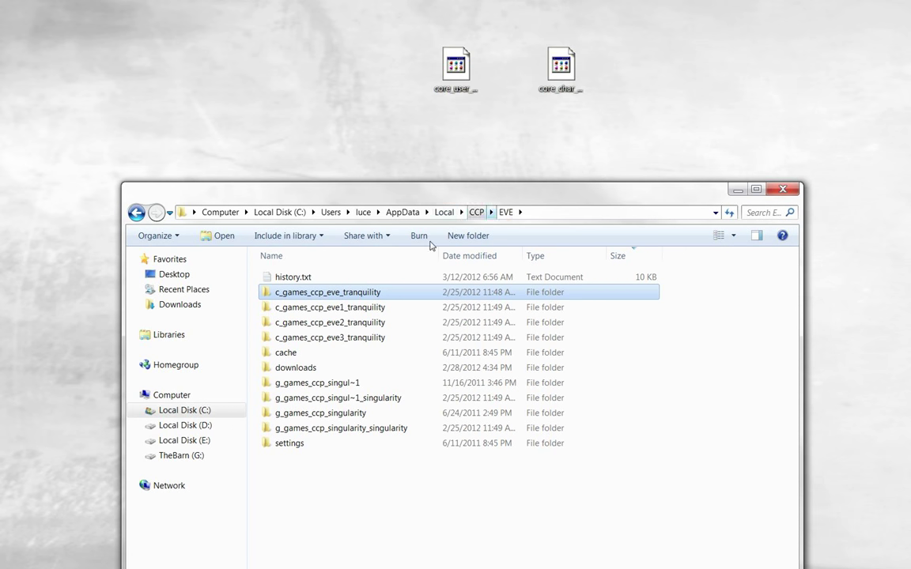
double_click(330, 293)
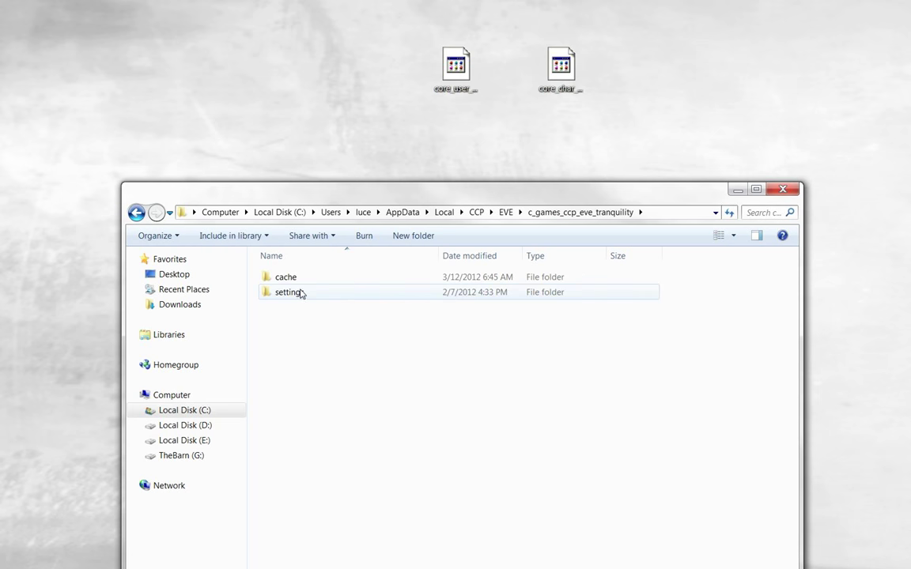
double_click(299, 292)
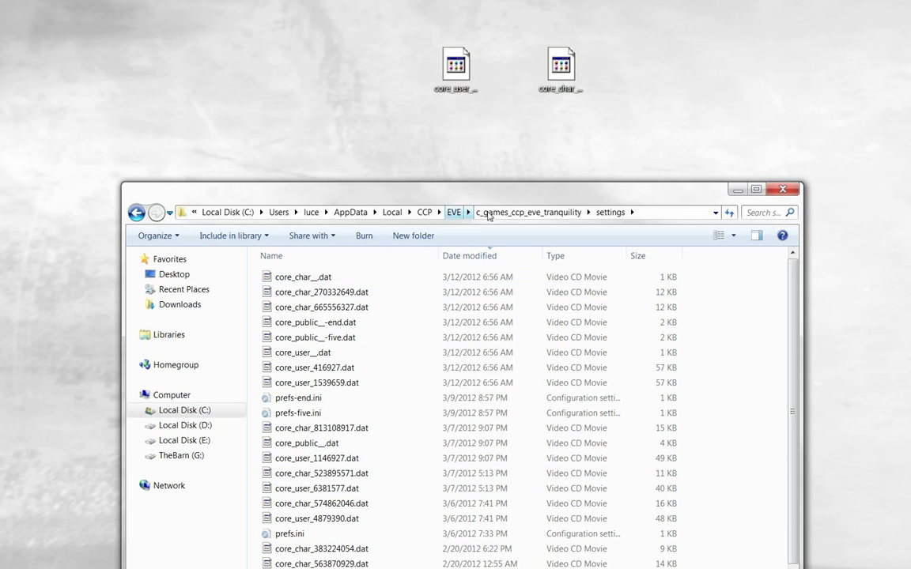
left_click(454, 212)
double_click(339, 309)
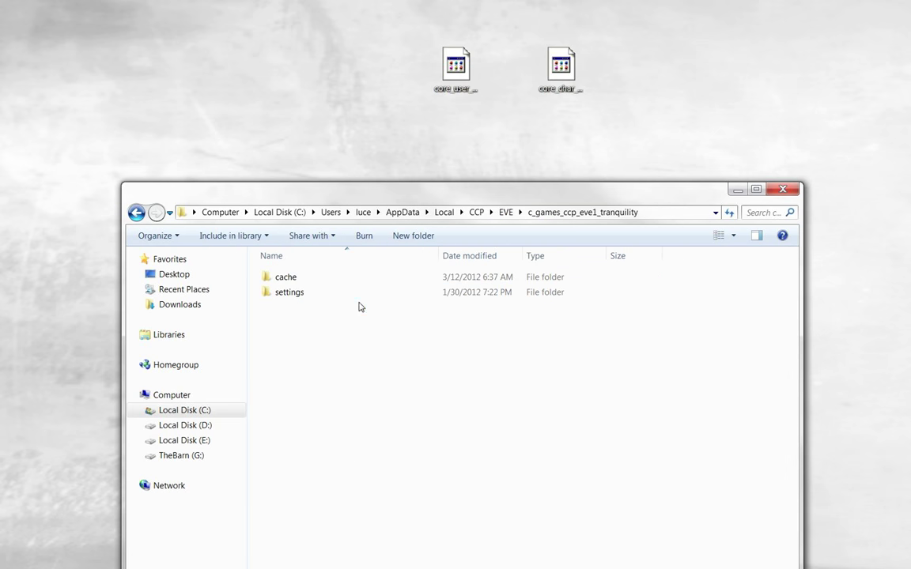
double_click(289, 291)
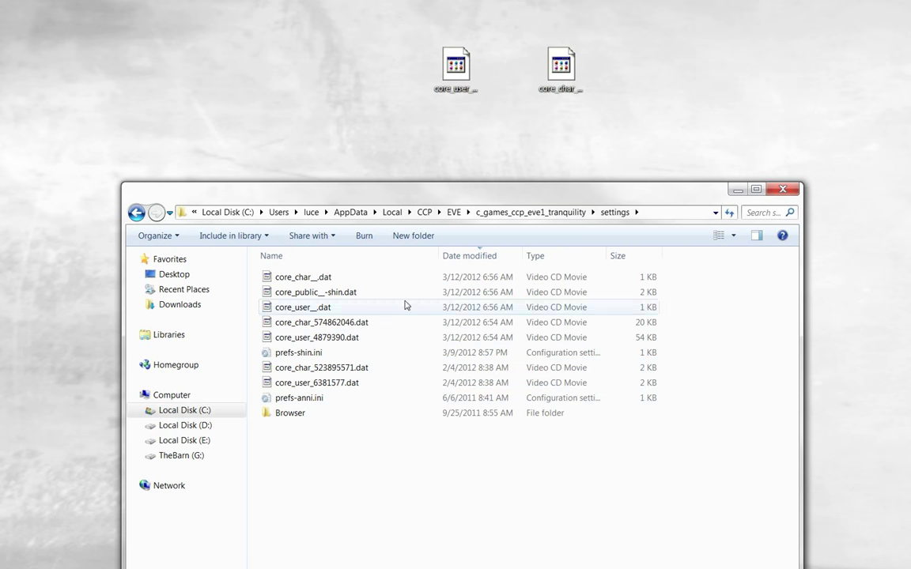
left_click(494, 255)
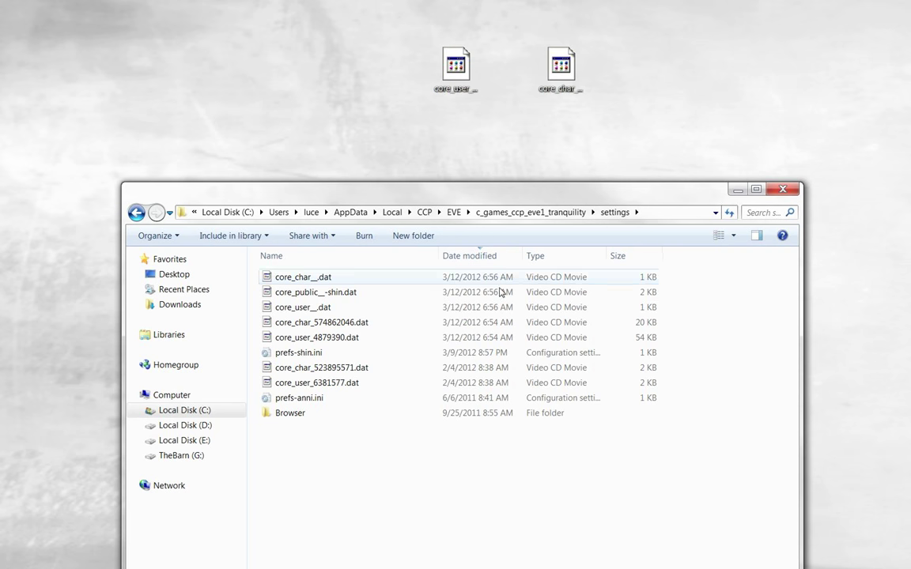
Step: Rename the desktop core_char file to core_char_574862046.dat to match eve1's file
left_click(316, 322)
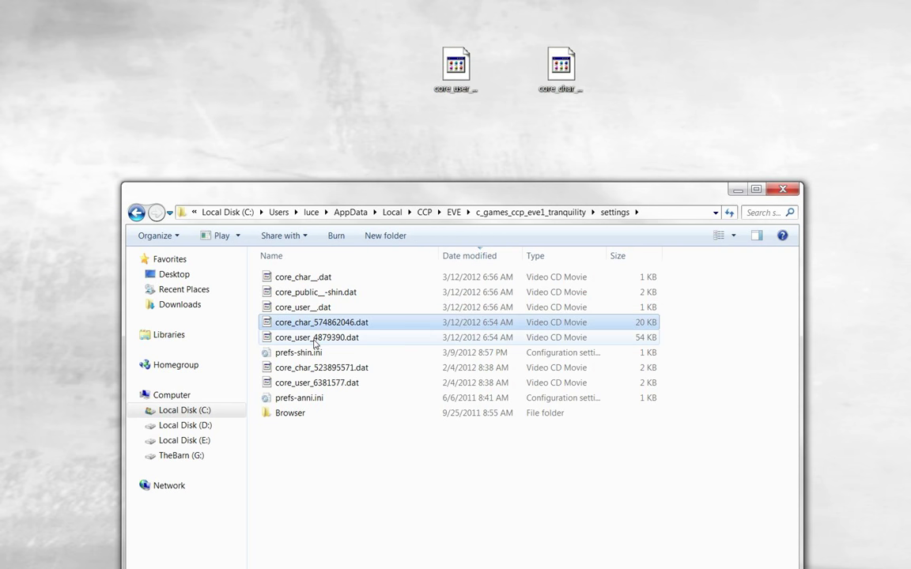
left_click(336, 323)
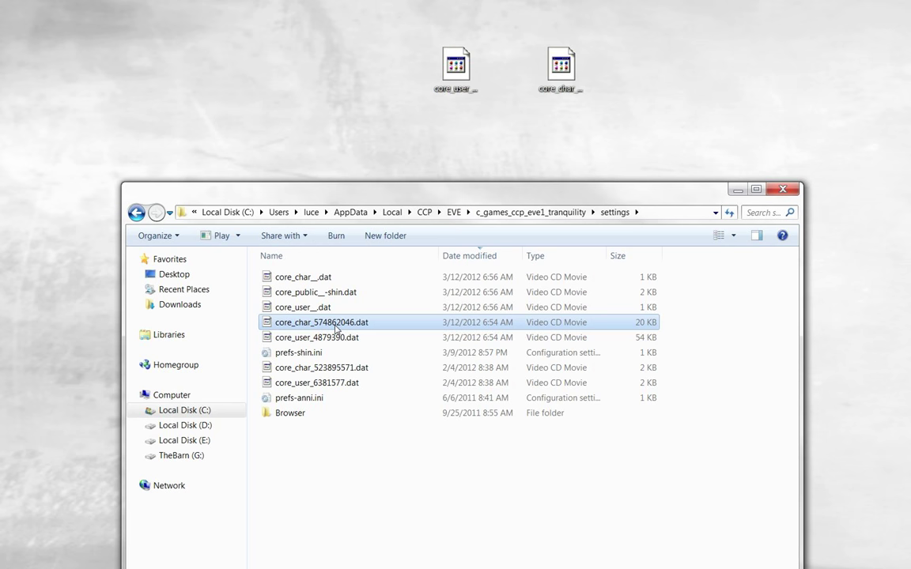
left_click(336, 330)
right_click(336, 331)
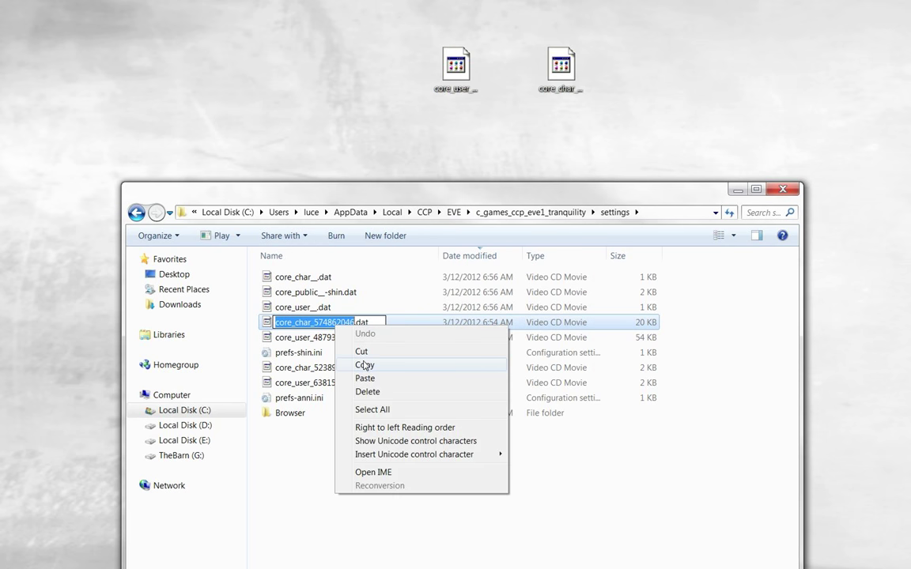
left_click(364, 366)
left_click(567, 92)
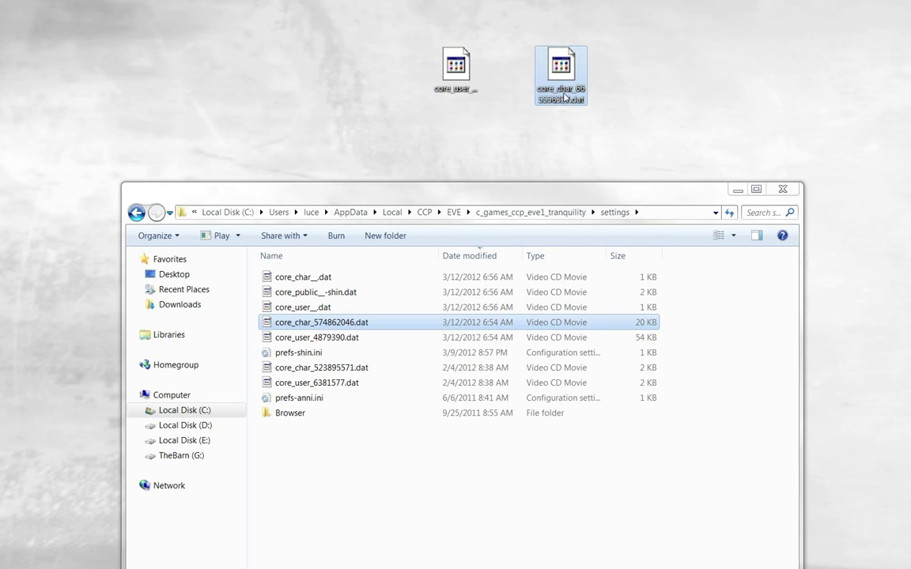
left_click(565, 93)
right_click(578, 95)
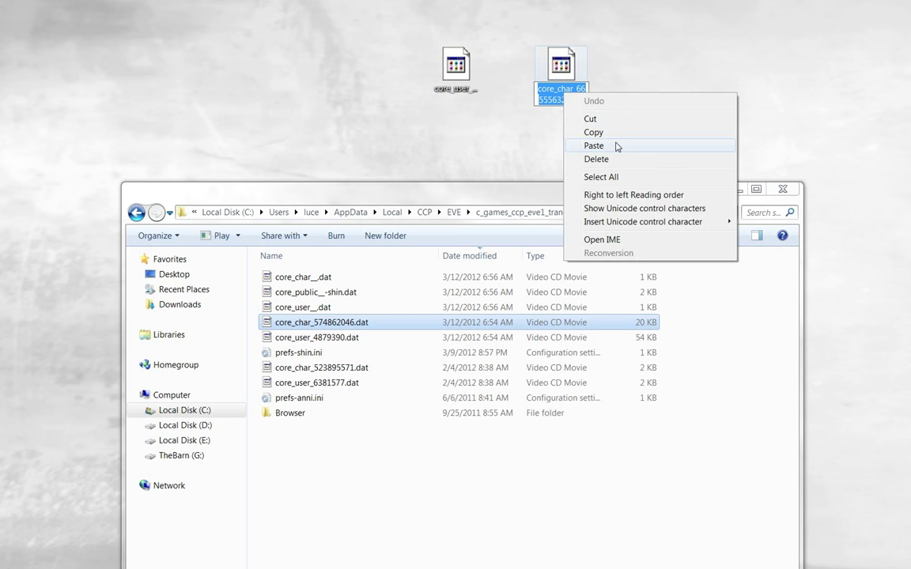
left_click(590, 144)
key("Return")
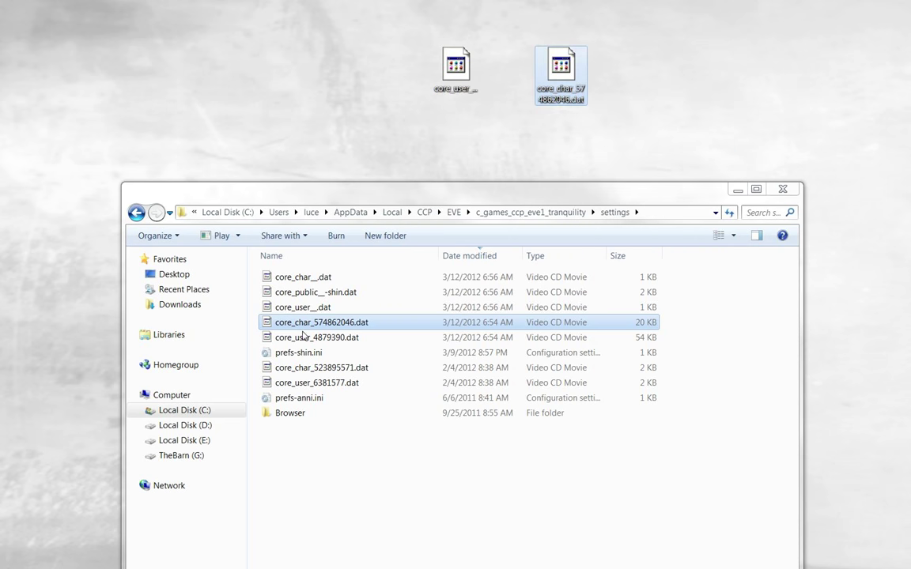
Step: Rename the desktop core_user file to core_user_4879390.dat to match eve1's file
left_click(303, 338)
left_click(306, 338)
right_click(309, 340)
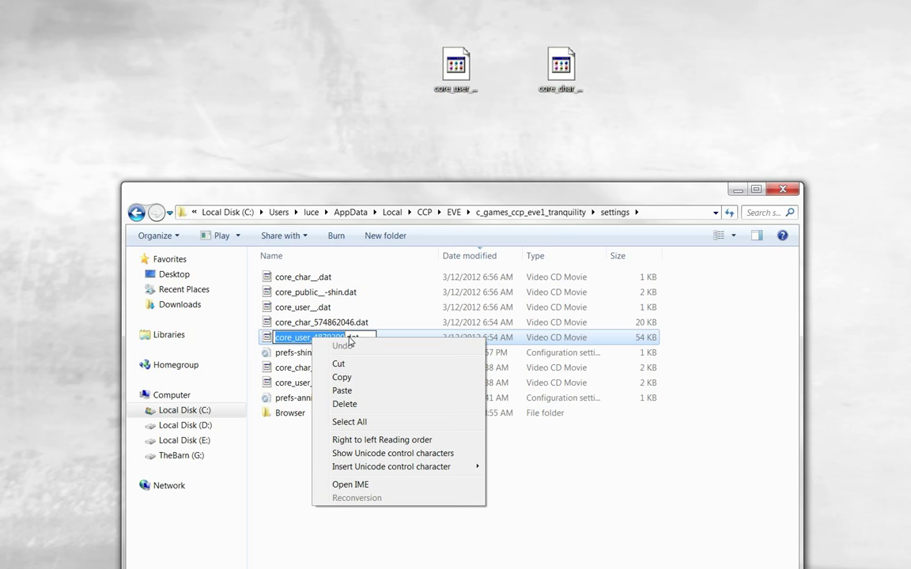
left_click(359, 378)
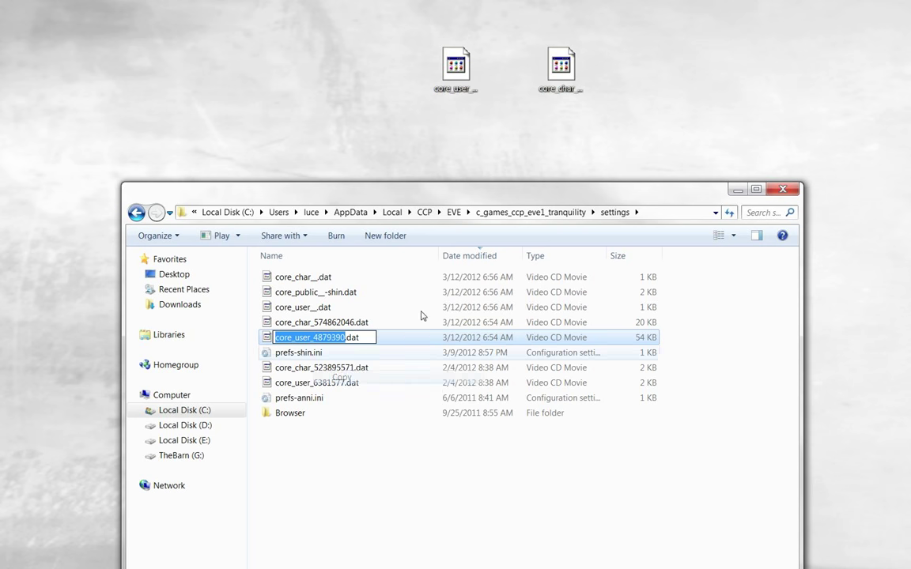
left_click(457, 90)
right_click(443, 90)
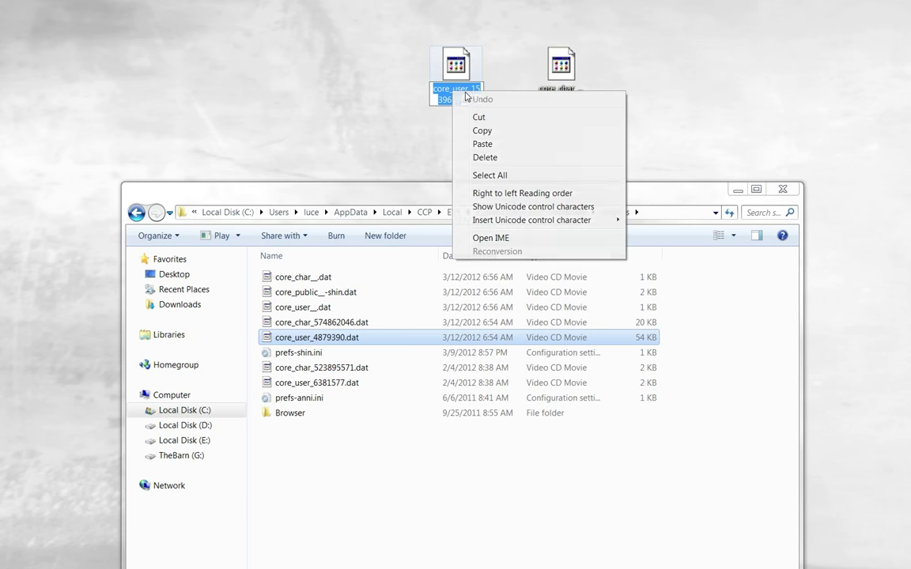
left_click(480, 142)
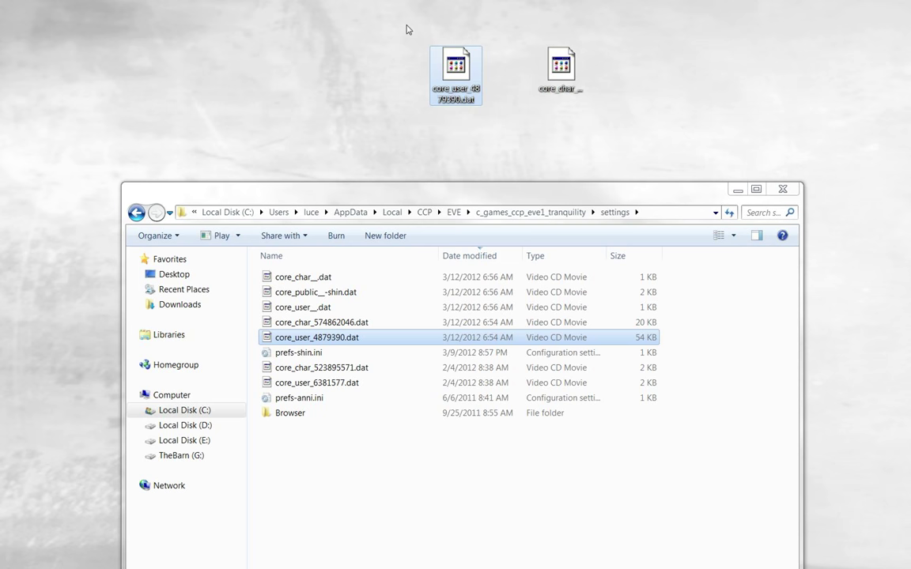
Step: Copy both desktop files into the eve1 settings folder, replacing the existing ones
left_click(583, 79, "ctrl")
mouse_move(583, 79)
left_mouse_down()
mouse_move(413, 478)
mouse_move(423, 481)
left_mouse_up()
left_click(442, 484)
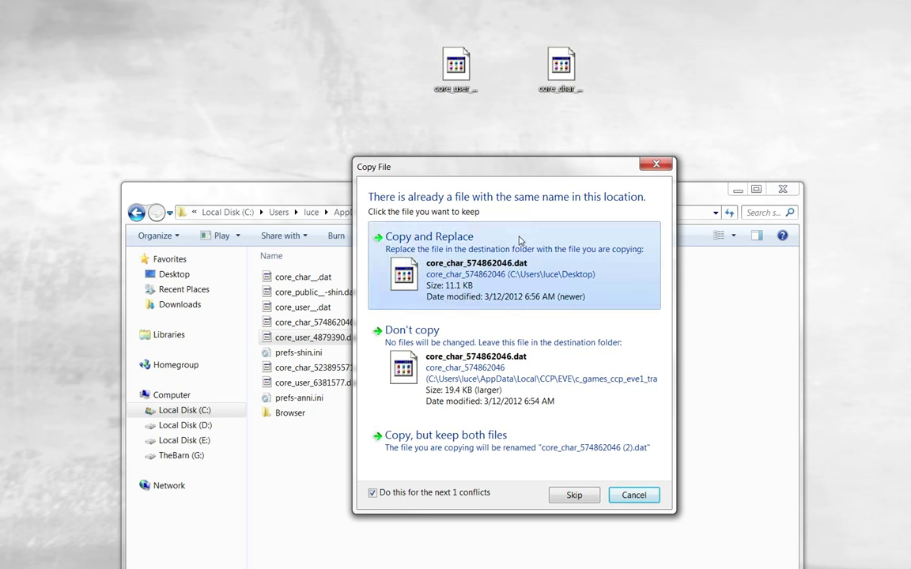
left_click(431, 265)
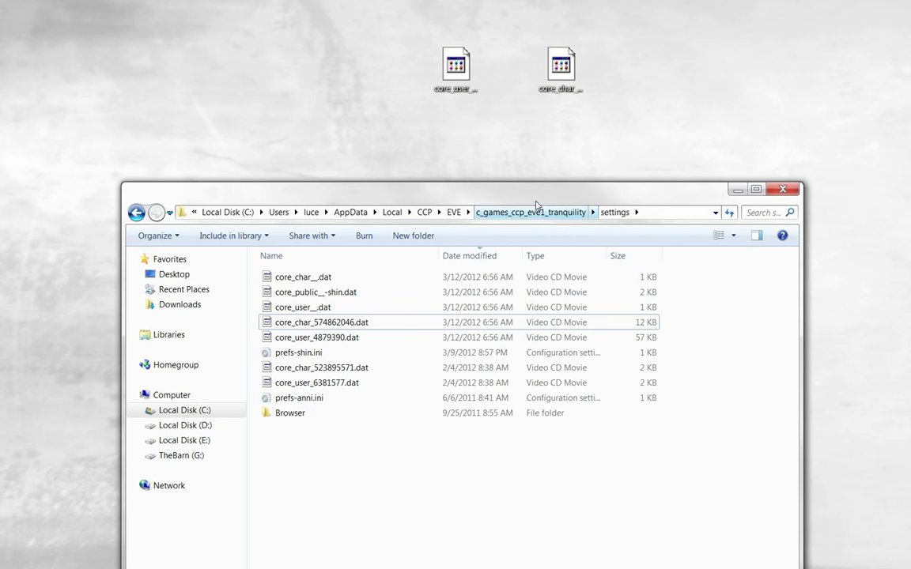
Step: Open eve2's settings and rename the desktop core_char copy to core_char_563870929.dat
left_click(454, 212)
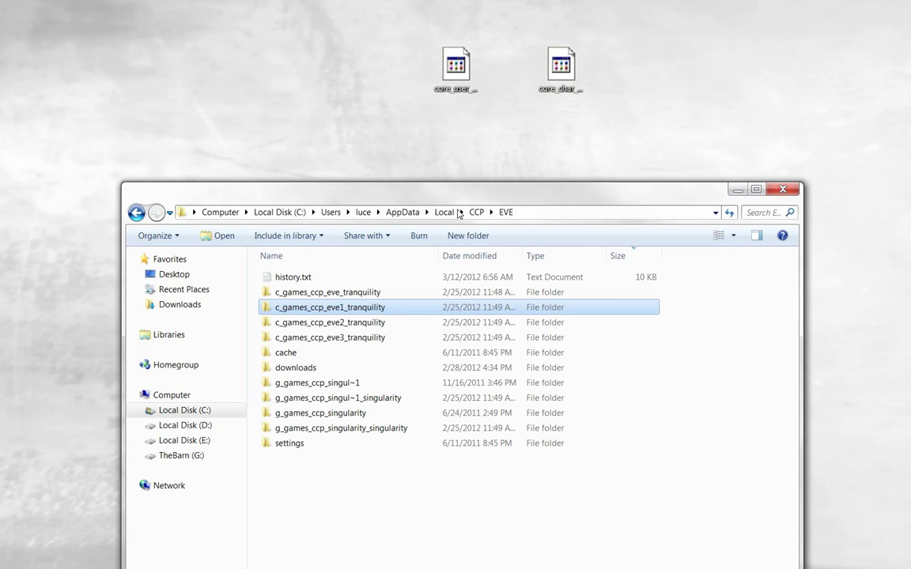
double_click(328, 322)
double_click(343, 292)
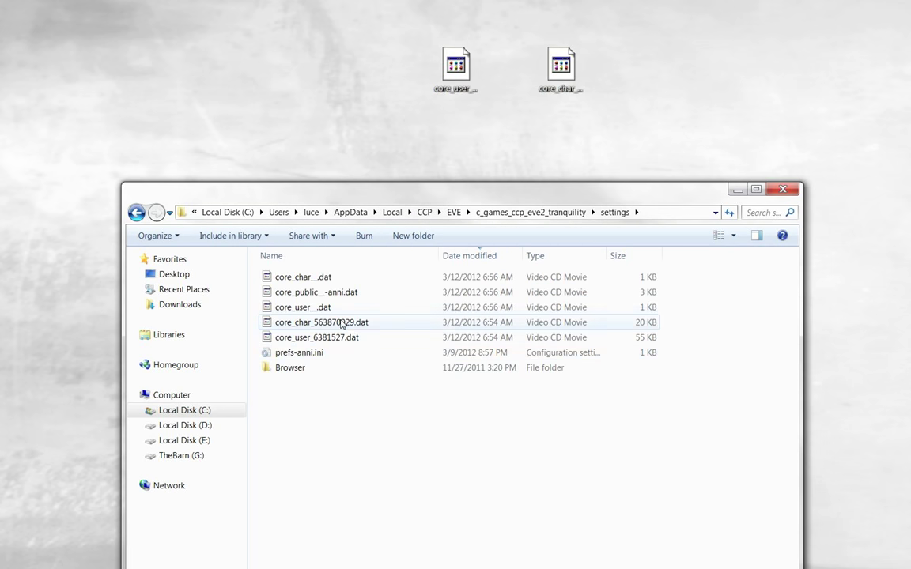
left_click(335, 328)
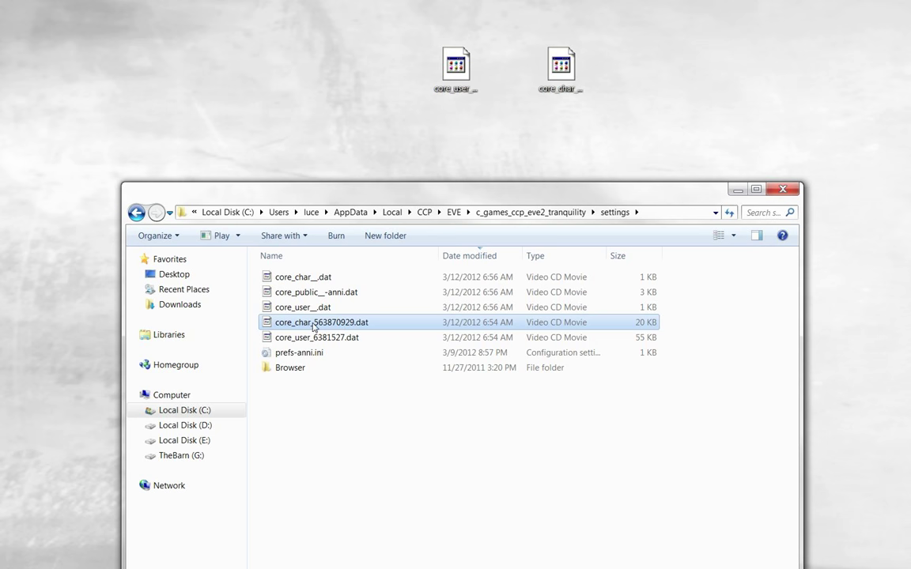
right_click(368, 325)
left_click(377, 361)
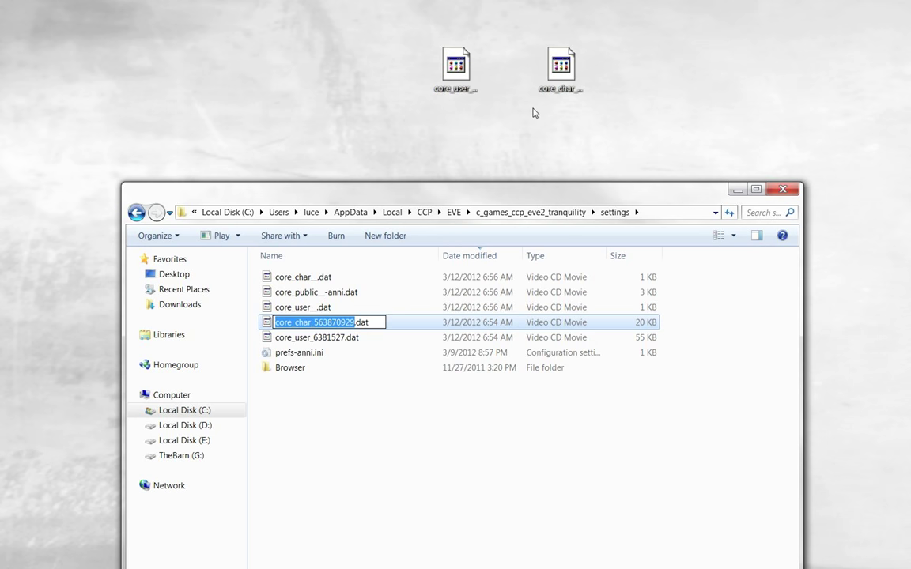
left_click(558, 97)
left_click(564, 93)
right_click(556, 93)
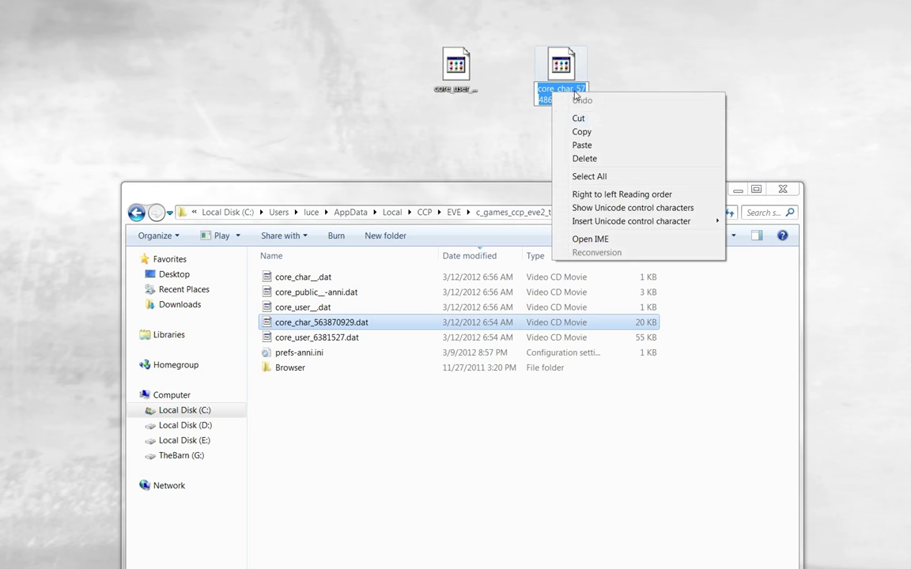
left_click(589, 143)
key("Return")
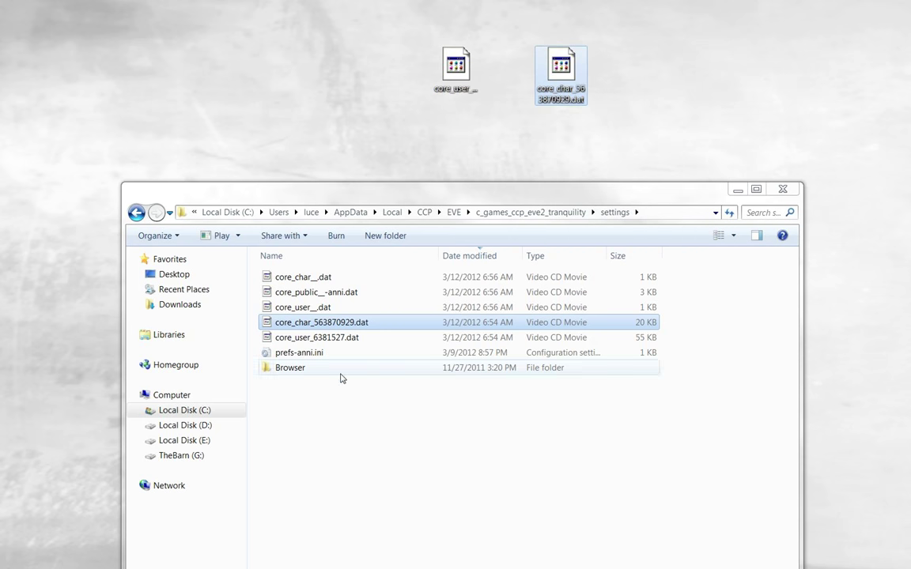
Step: Rename the desktop core_user copy to core_user_6381527.dat, dismissing an accidental open-with prompt
left_click(332, 340)
left_click(317, 337)
right_click(300, 341)
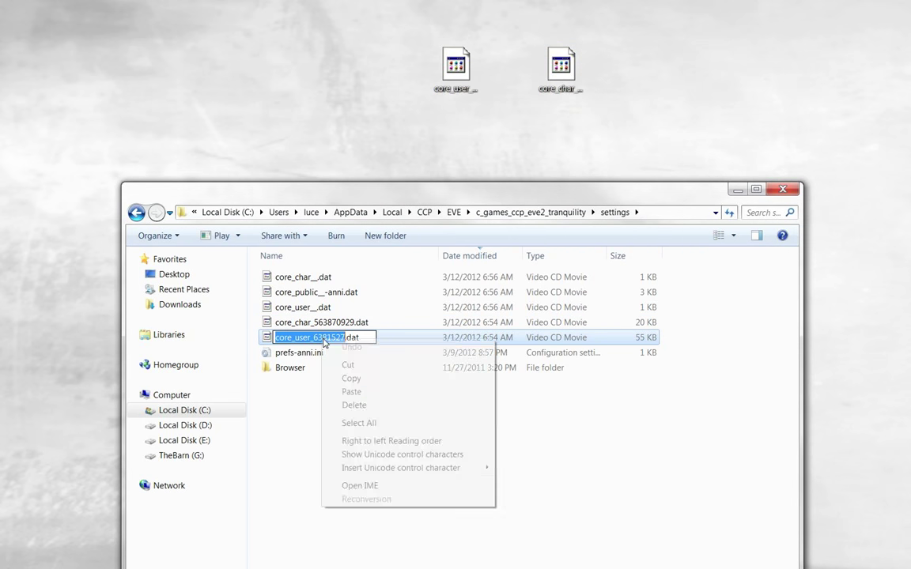
left_click(352, 378)
double_click(454, 94)
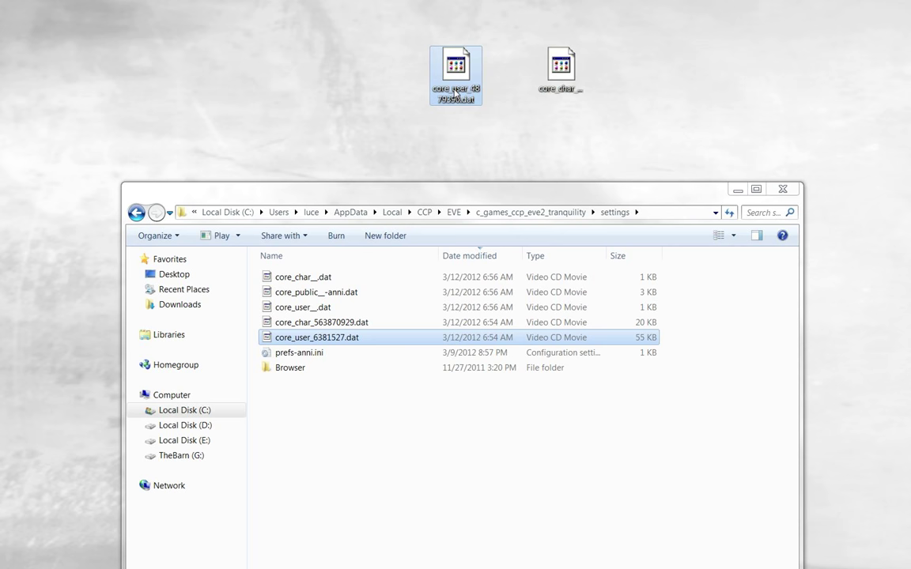
left_click(678, 480)
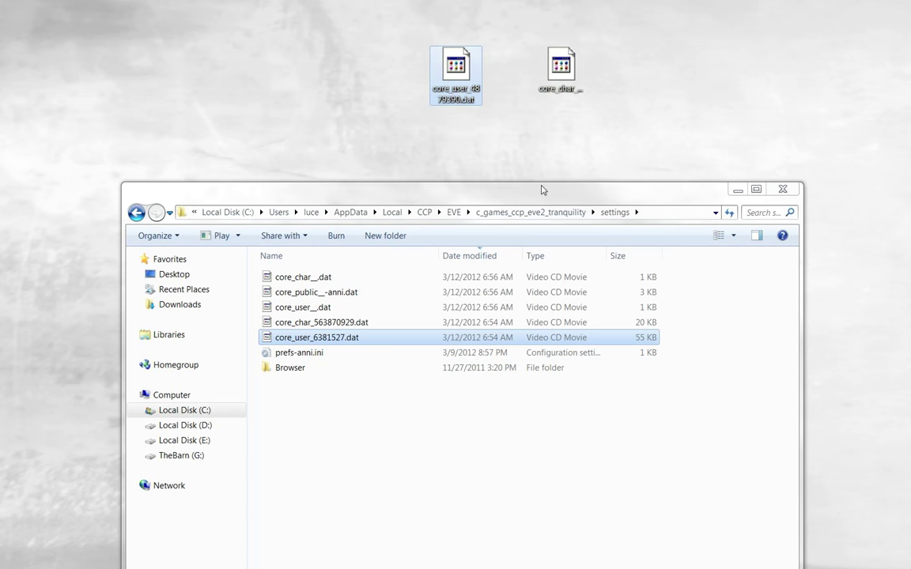
left_click(448, 99)
right_click(438, 100)
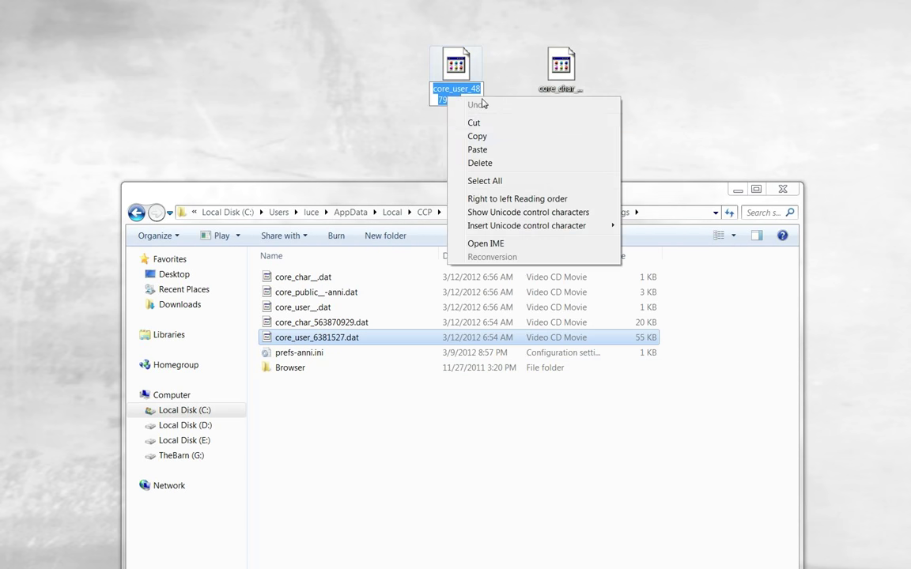
left_click(492, 147)
Step: Copy both desktop files into eve2 settings, replacing both files, and return to EVE
left_click_drag(352, 32, 564, 146)
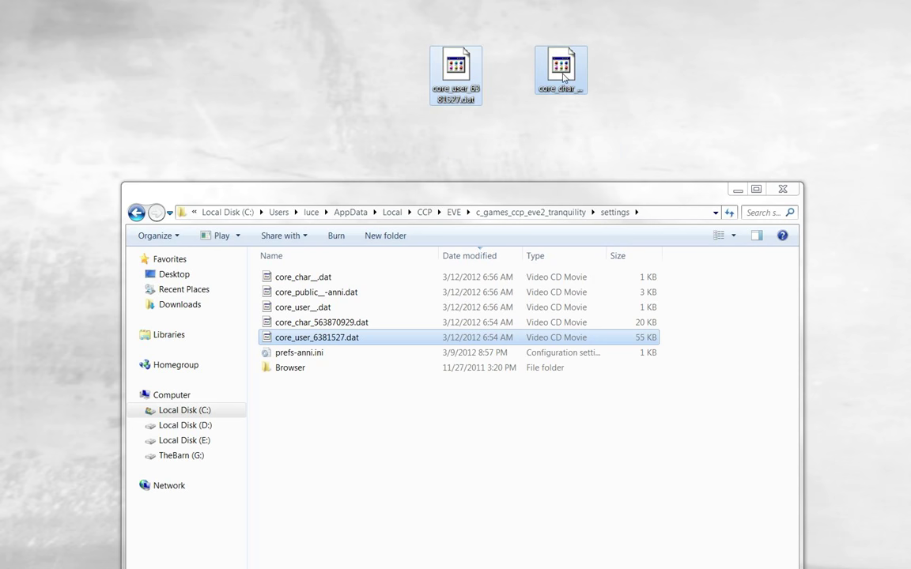
mouse_move(546, 95)
left_mouse_down()
mouse_move(734, 163)
mouse_move(452, 435)
left_mouse_up()
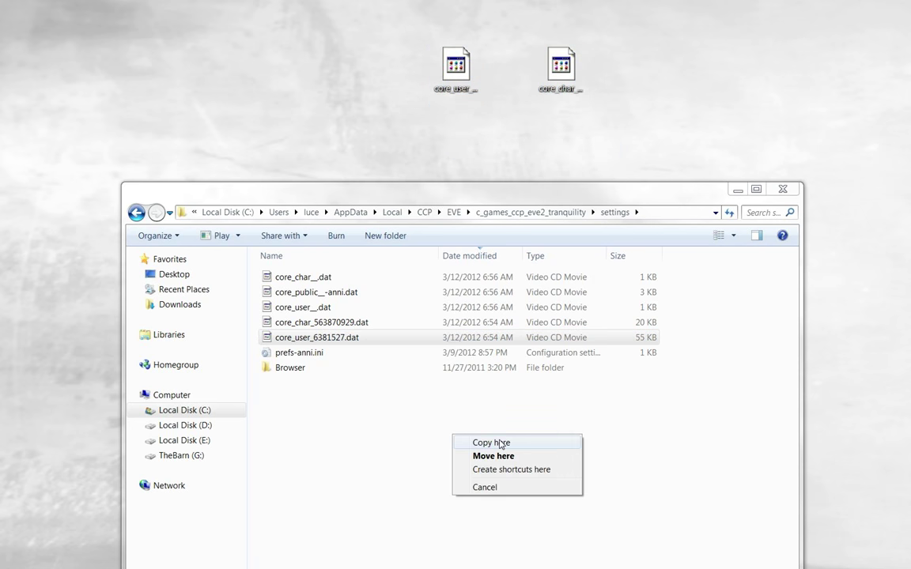
left_click(500, 444)
left_click(439, 257)
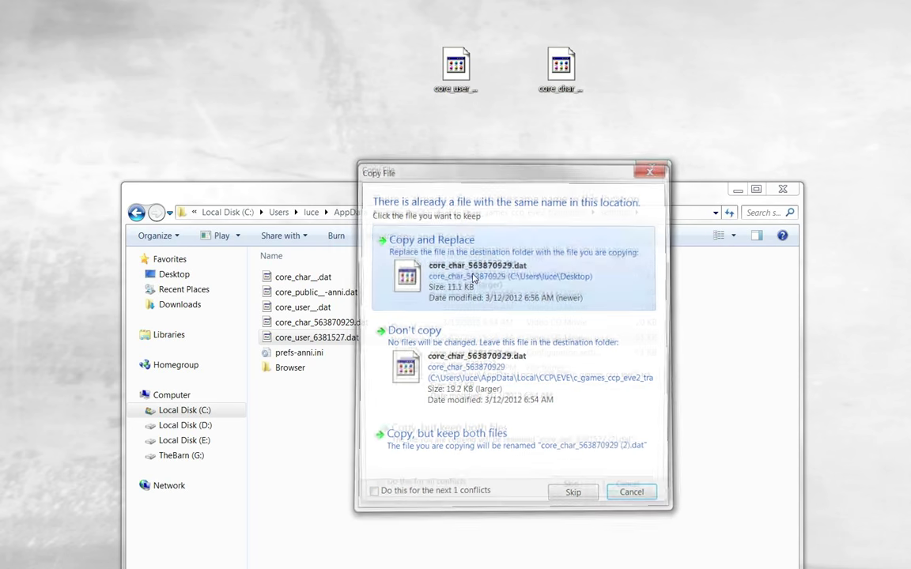
left_click(486, 283)
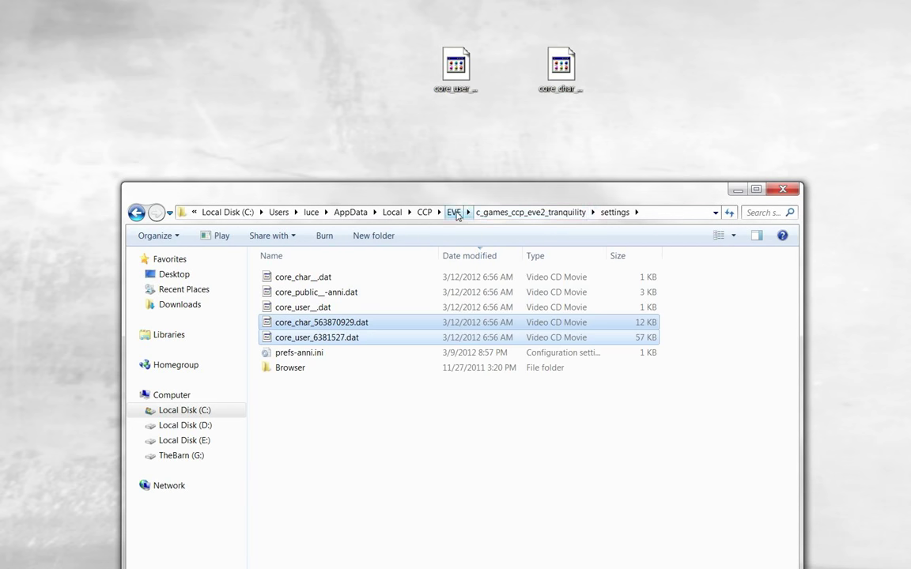
left_click(454, 212)
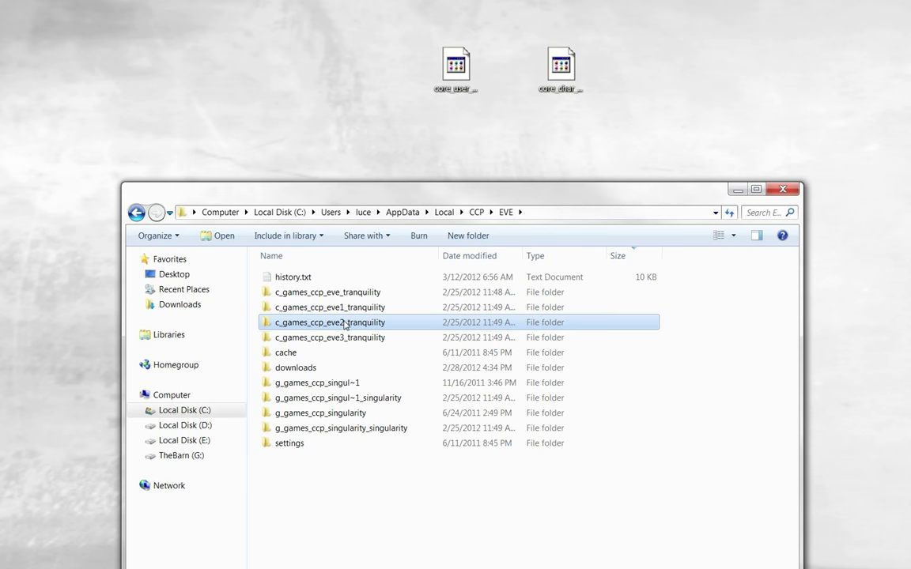
Step: Open eve3's settings and rename the desktop core_char copy to core_char_813108917.dat
double_click(339, 338)
double_click(311, 293)
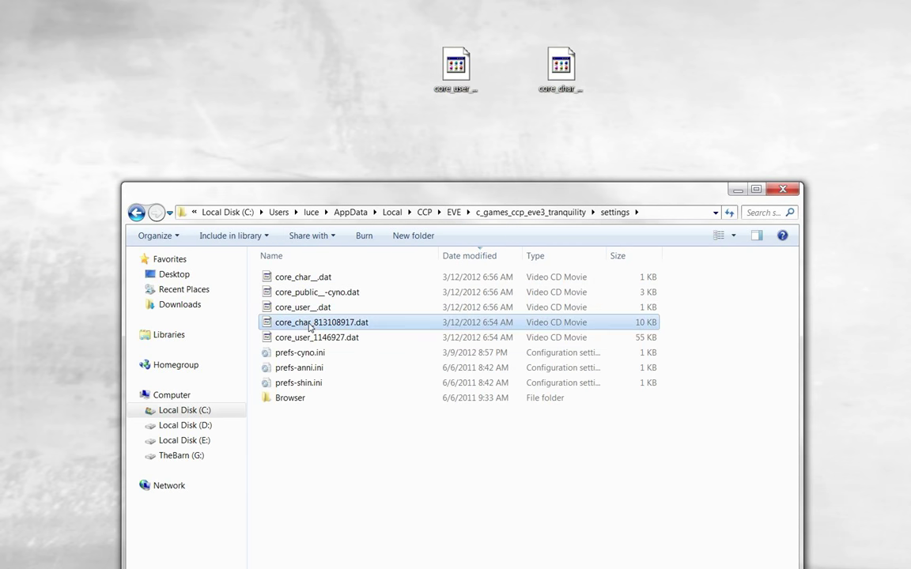
left_click(335, 324)
left_click(335, 324)
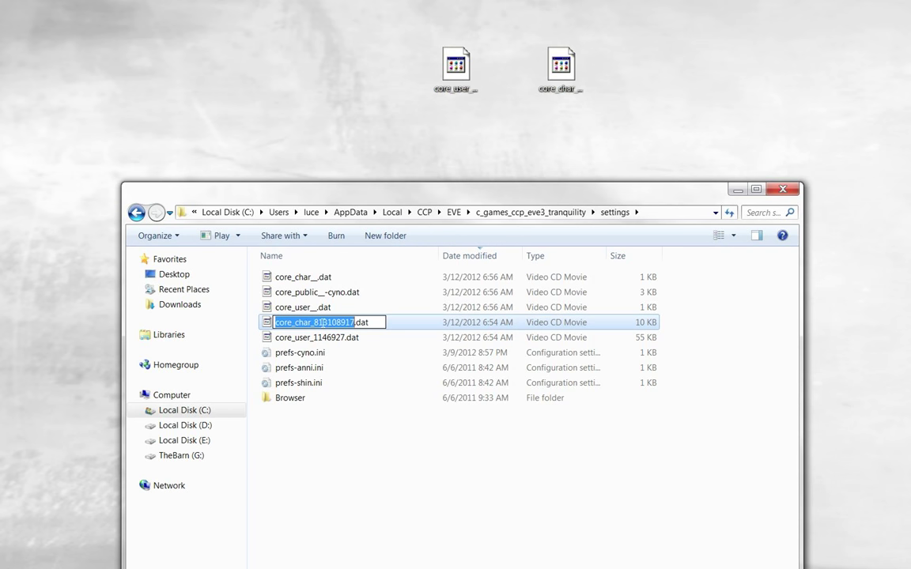
right_click(324, 324)
left_click(365, 364)
left_click(465, 151)
left_click(559, 95)
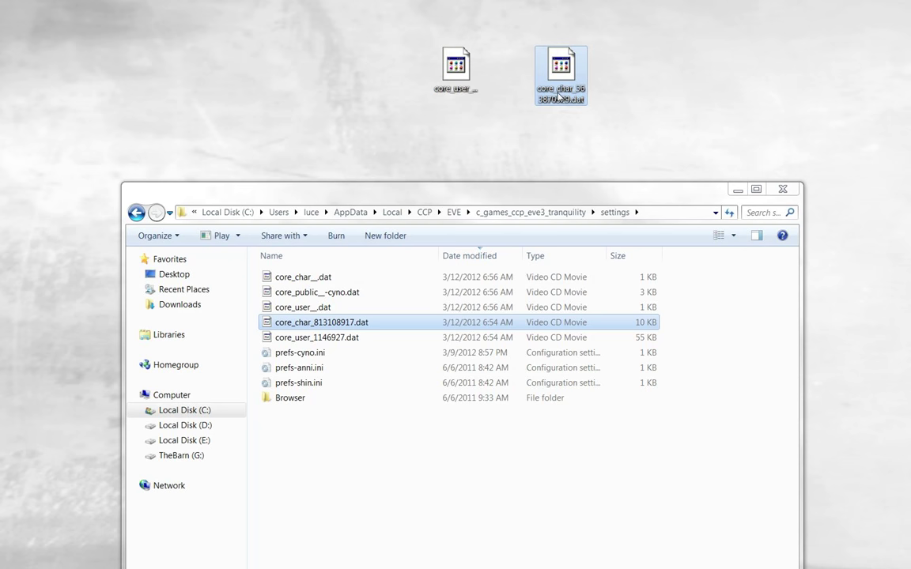
left_click(559, 96)
right_click(559, 95)
left_click(585, 144)
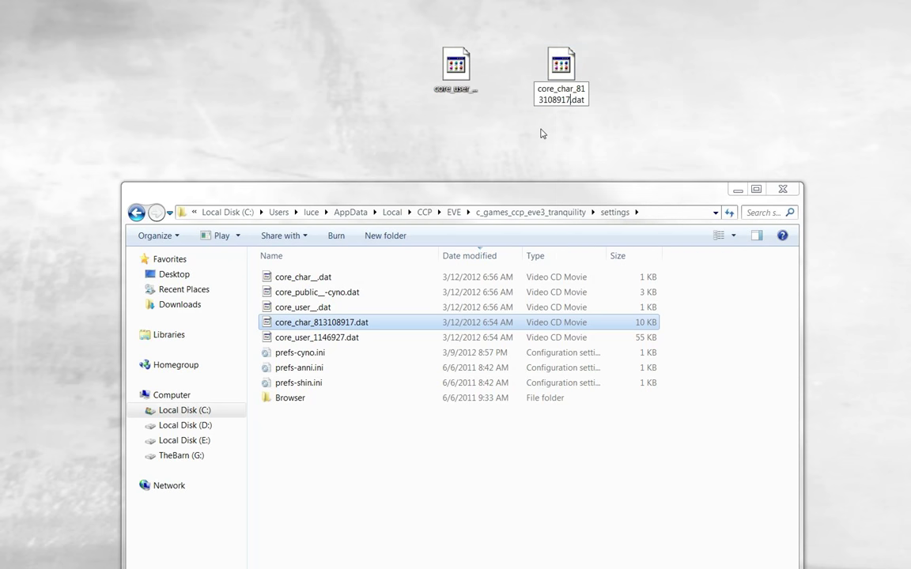
key("Return")
Step: Rename the desktop core_user copy to core_user_1146927.dat to match eve3's file
left_click(311, 337)
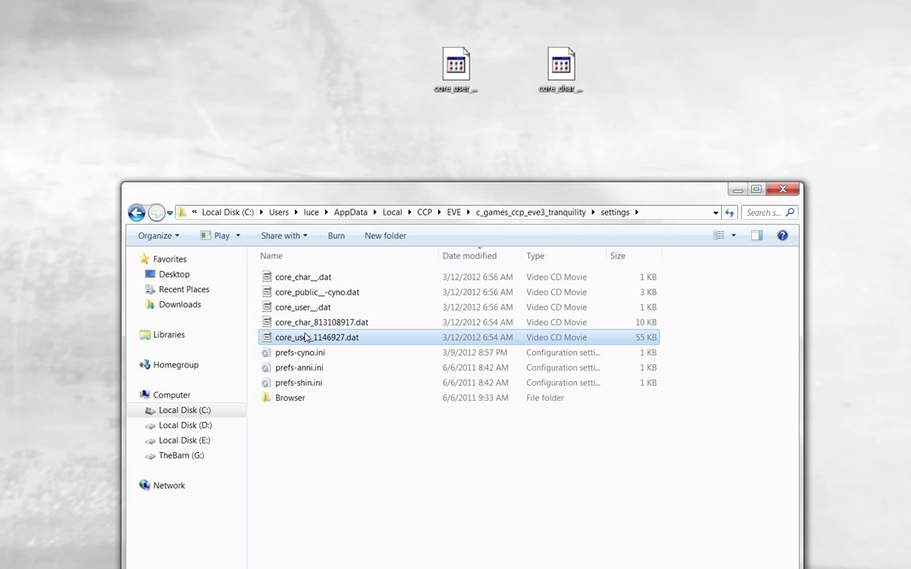
left_click(306, 337)
right_click(308, 339)
left_click(322, 378)
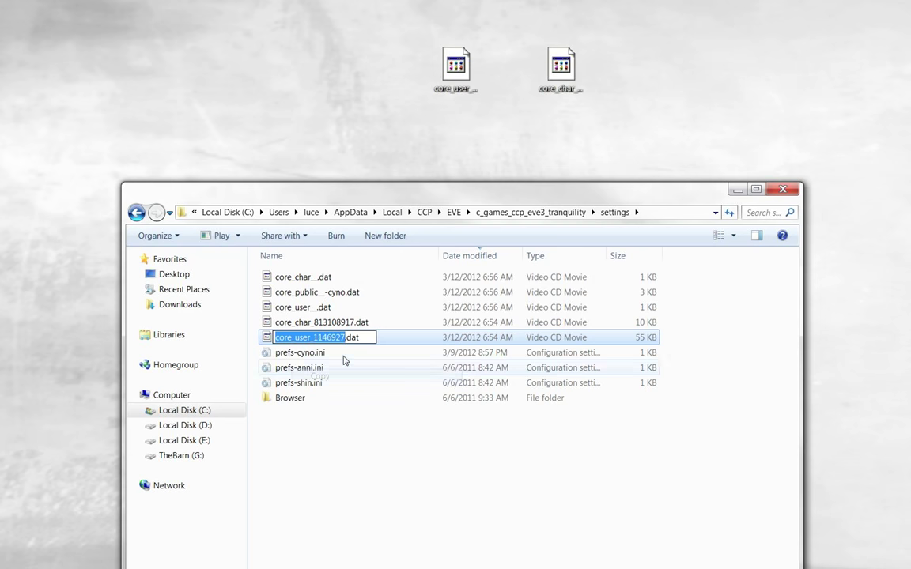
left_click(456, 79)
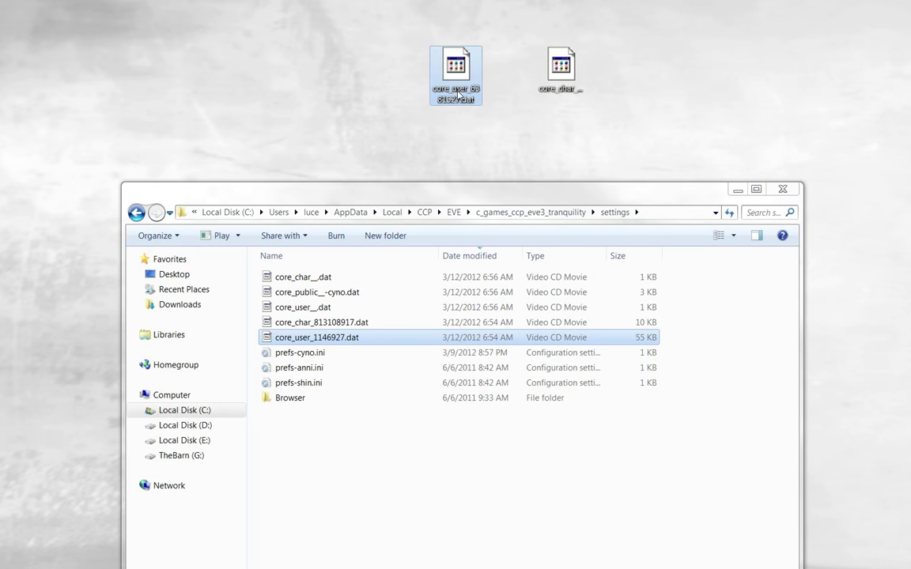
left_click(457, 94)
right_click(452, 93)
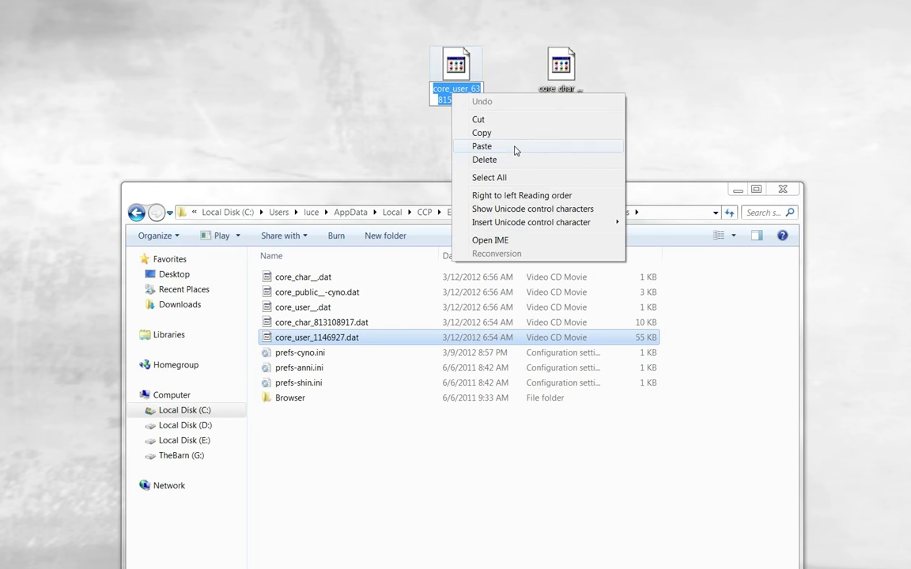
left_click(515, 147)
key("Return")
Step: Copy both desktop files into eve3 settings, replacing the existing ones, and return to EVE
left_click_drag(326, 11, 544, 121)
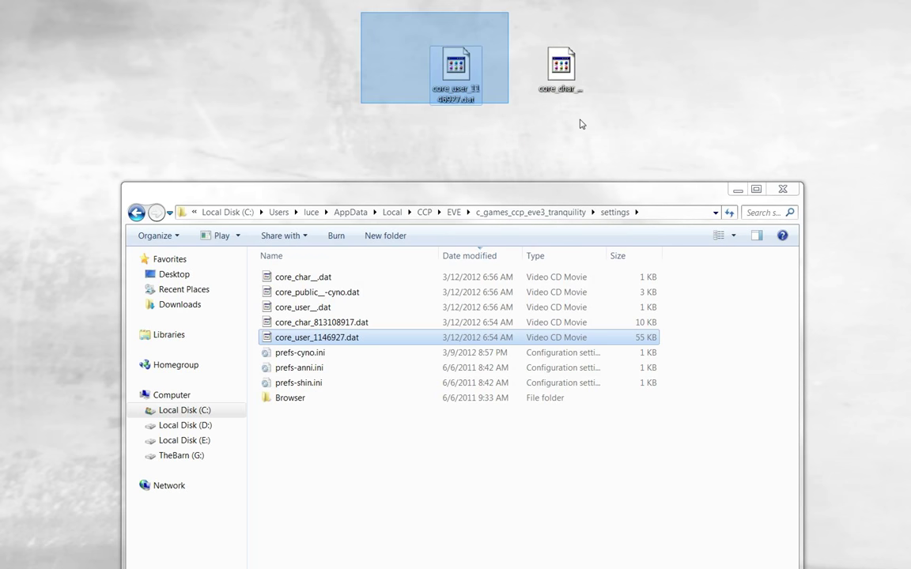
mouse_move(585, 97)
left_mouse_down()
mouse_move(743, 275)
mouse_move(520, 519)
left_mouse_up()
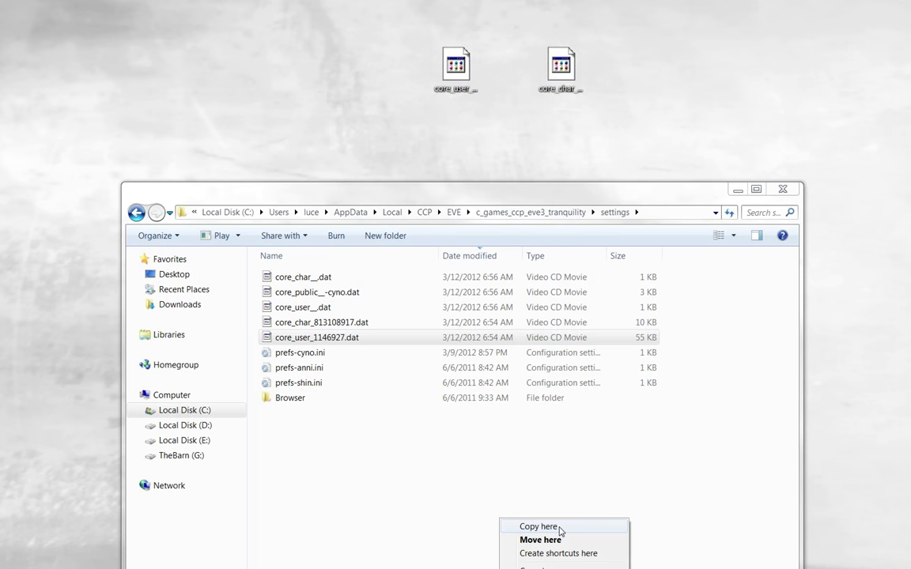
left_click(534, 525)
left_click(475, 268)
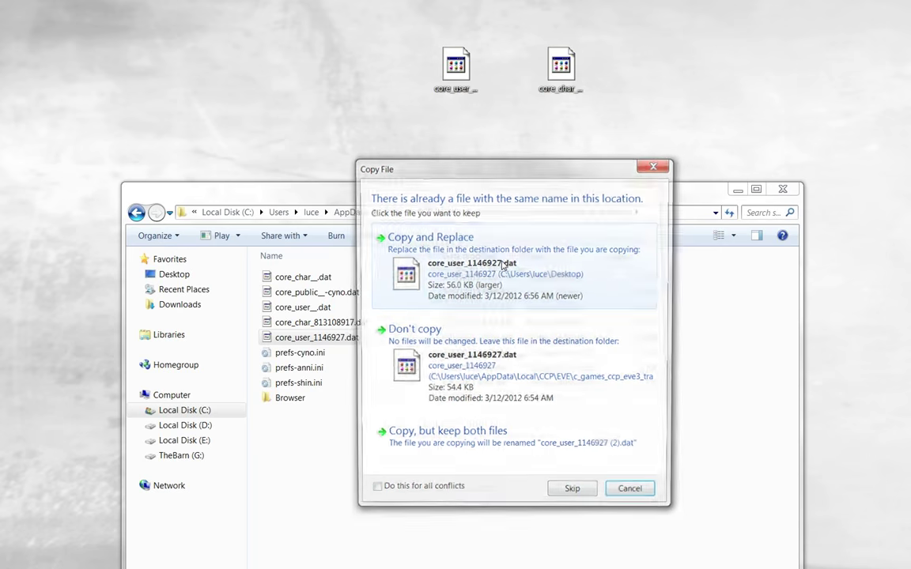
left_click(554, 460)
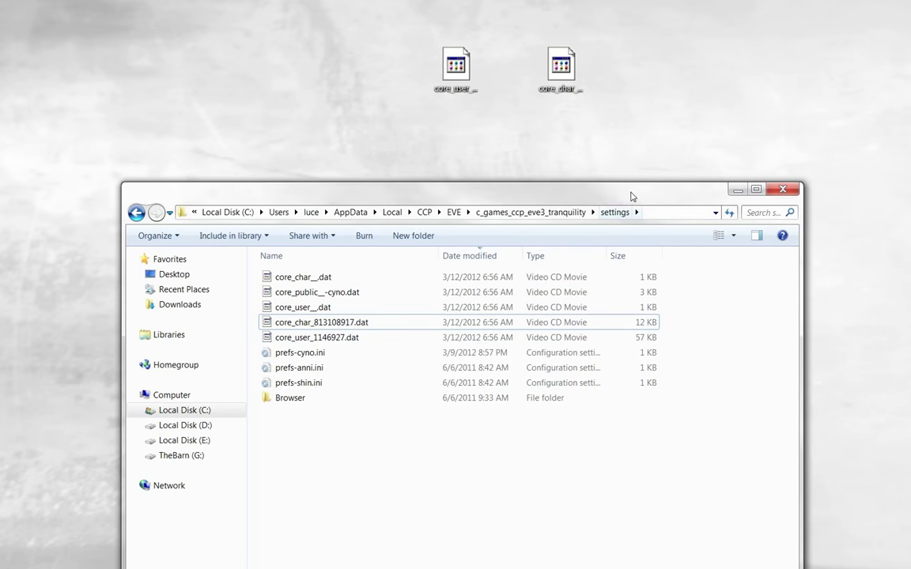
left_click(453, 212)
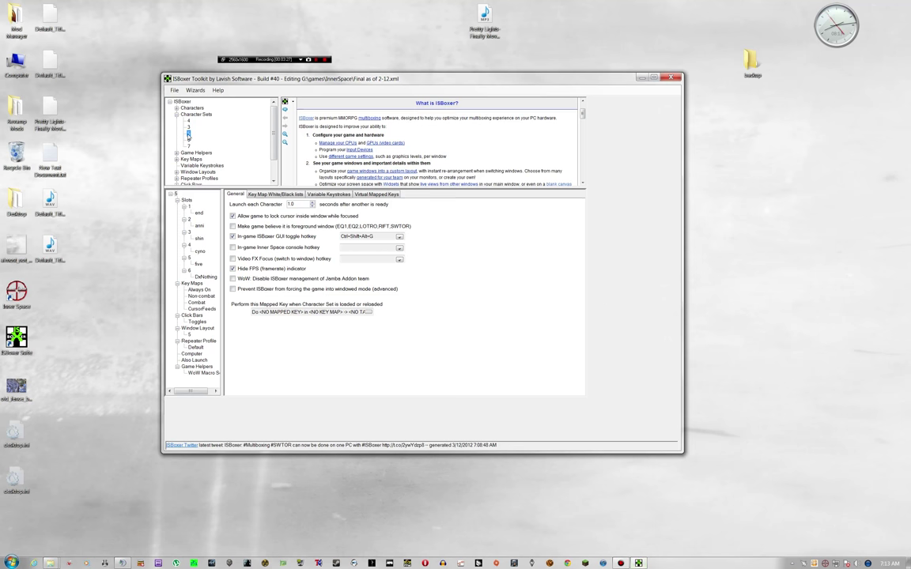
Step: Drag the ISBoxer Toolkit window showing character set 5 further down the desktop
left_click_drag(354, 74, 366, 149)
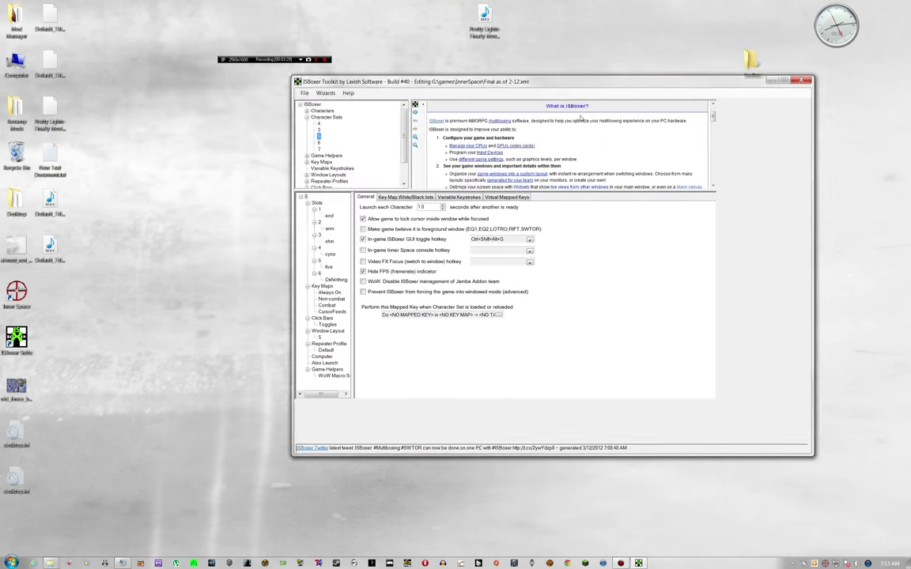